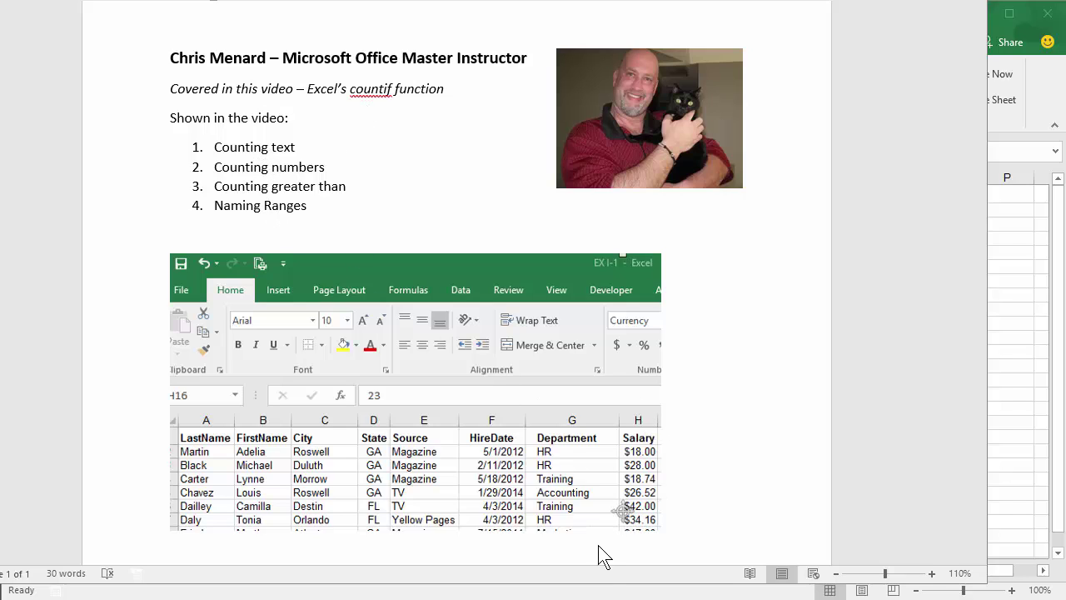
Switch to the Excel workbook and select the employee table A1:I21, headers included
key(alt+Tab)
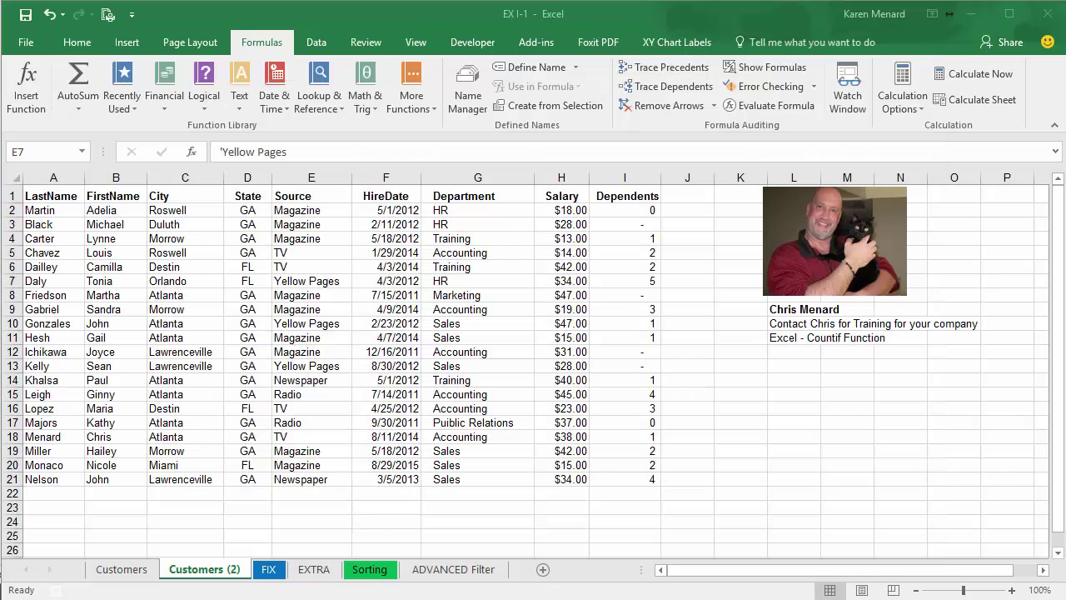
click(458, 209)
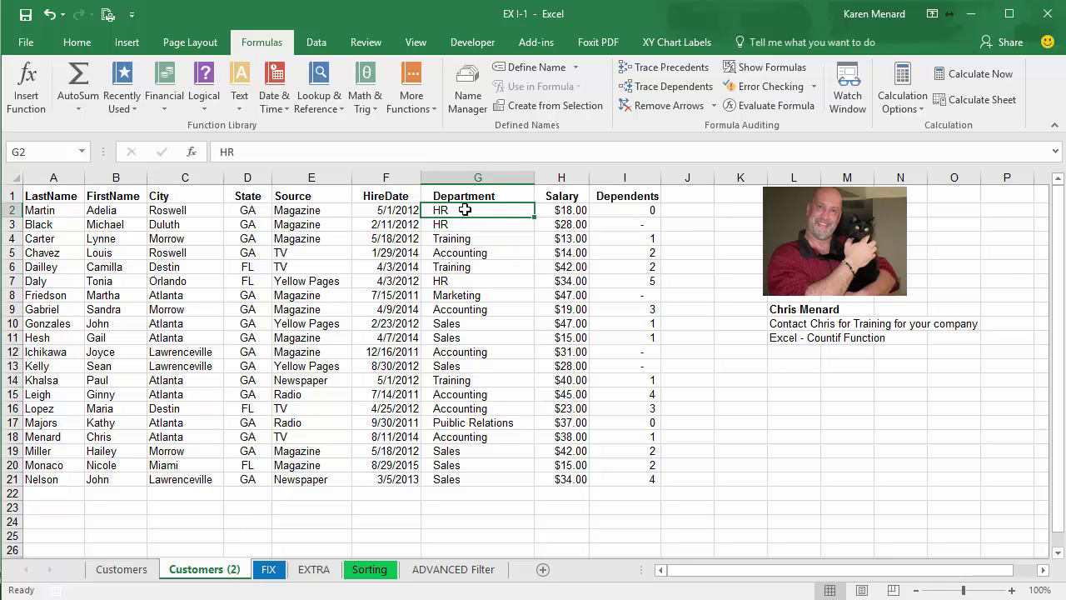
drag(70, 198, 618, 477)
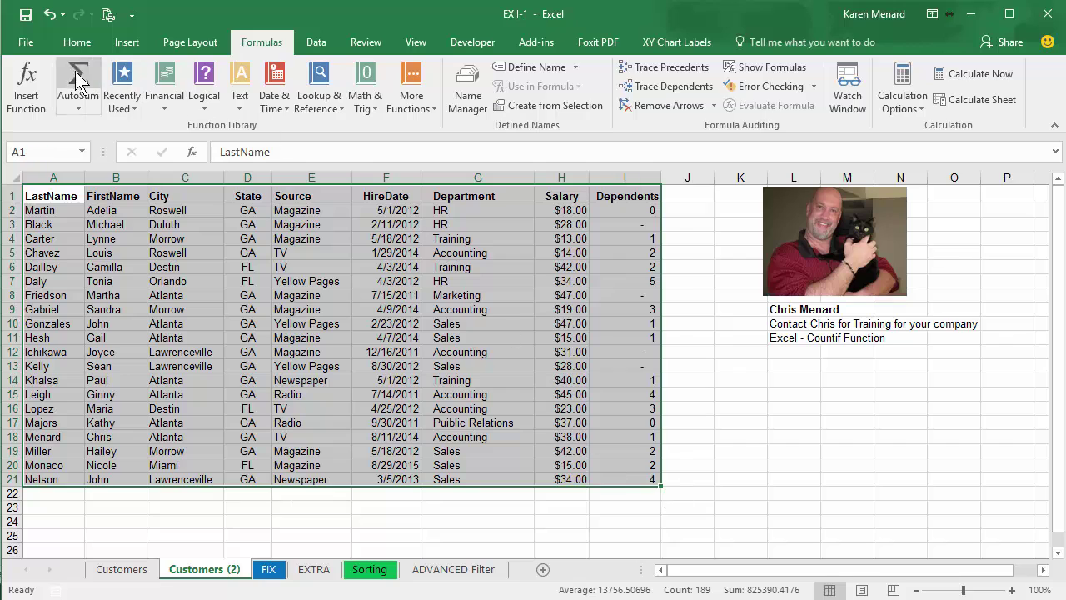
click(80, 44)
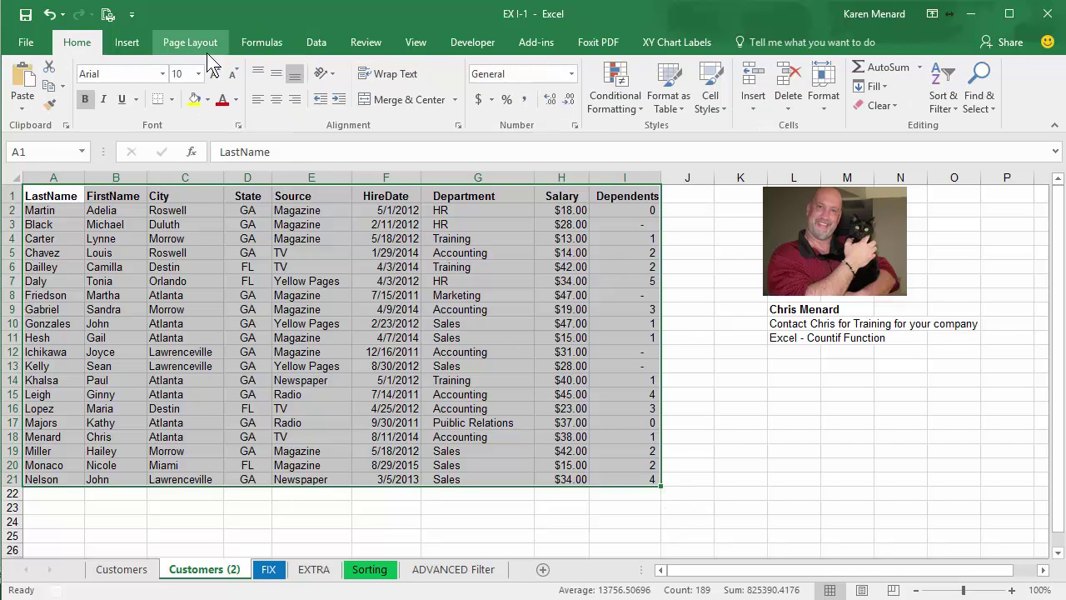
click(262, 44)
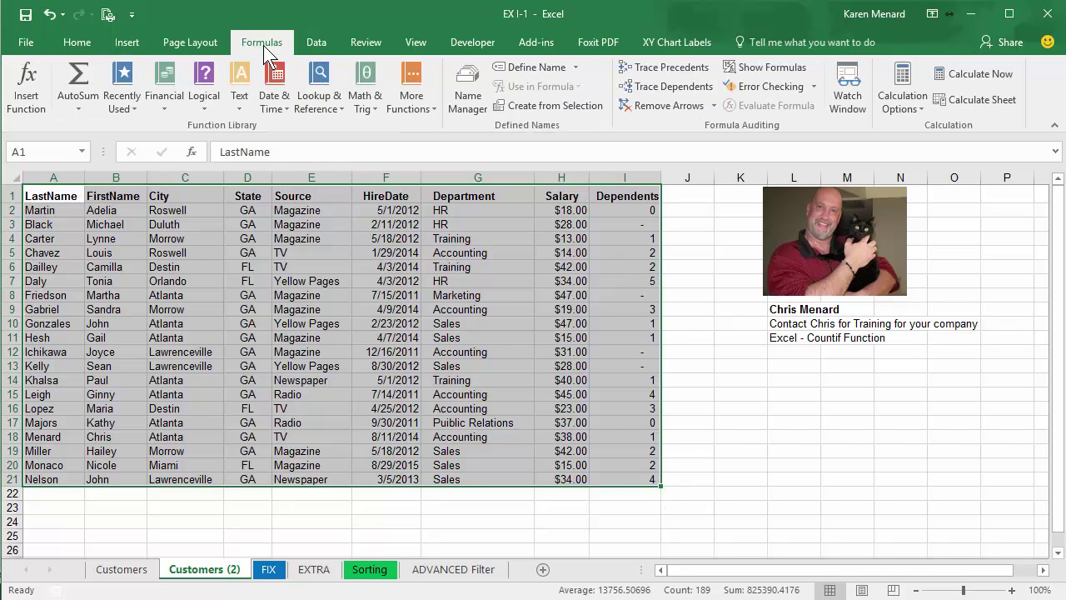
Create named ranges for every column from the table's top-row headers only
click(537, 104)
click(498, 286)
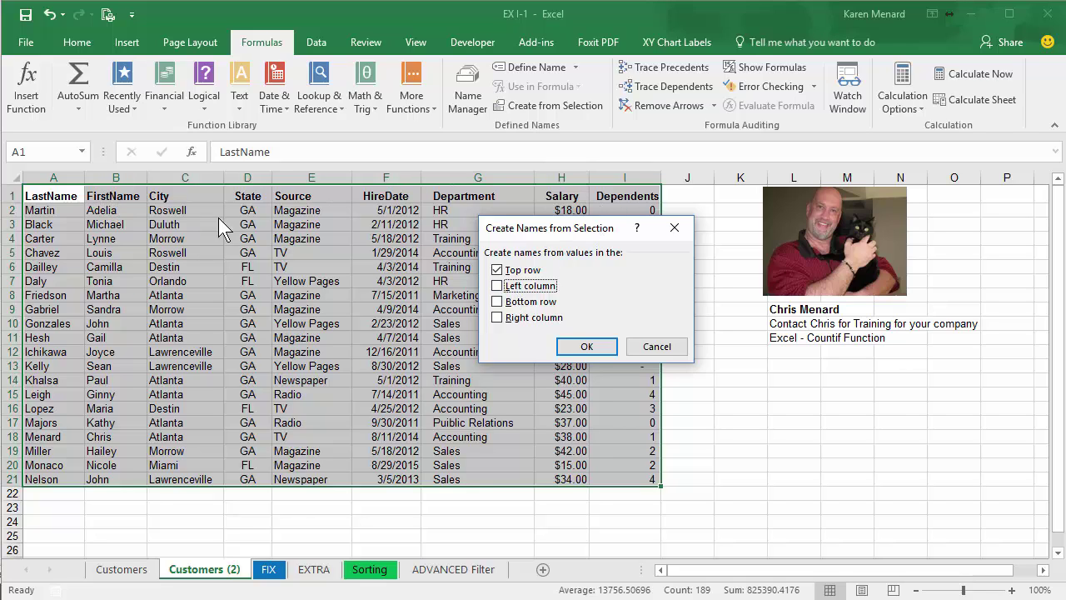
click(580, 350)
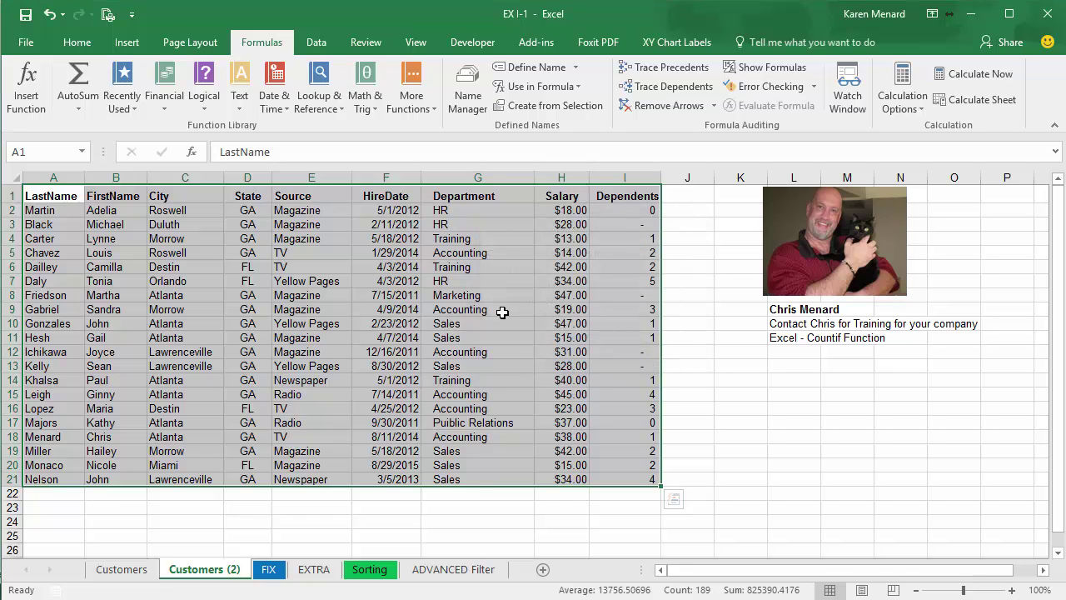
click(475, 280)
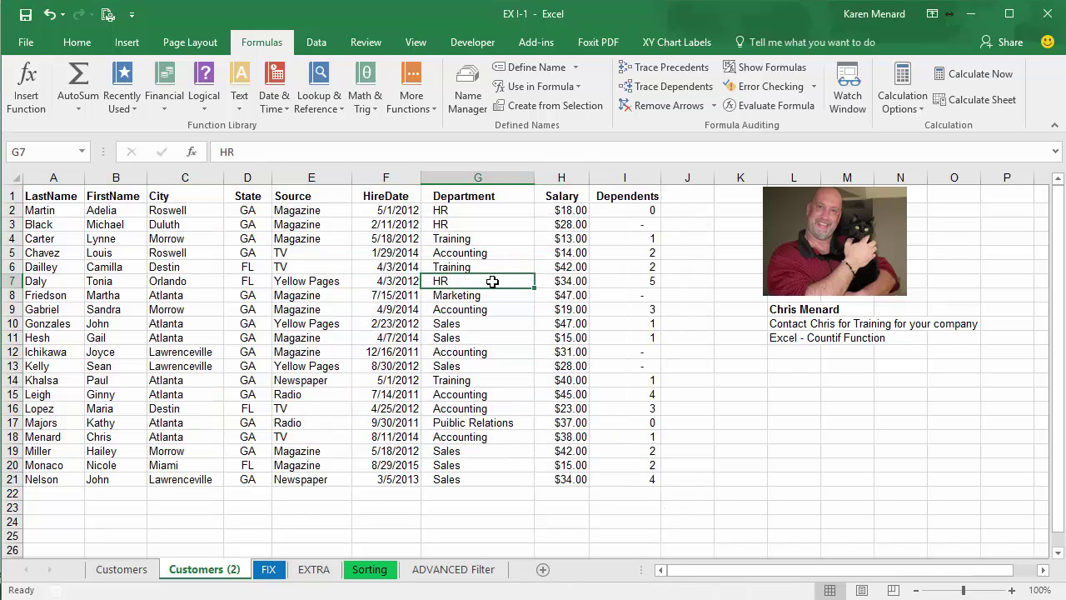
Check the Department and State named ranges in the Name Box, then select G24
click(82, 152)
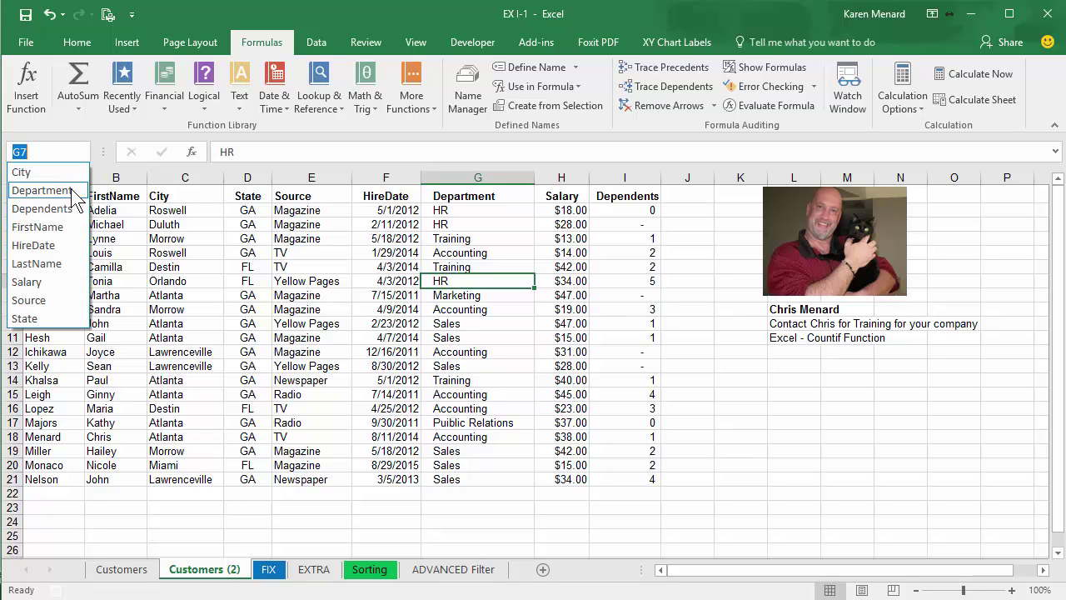
click(72, 191)
click(84, 153)
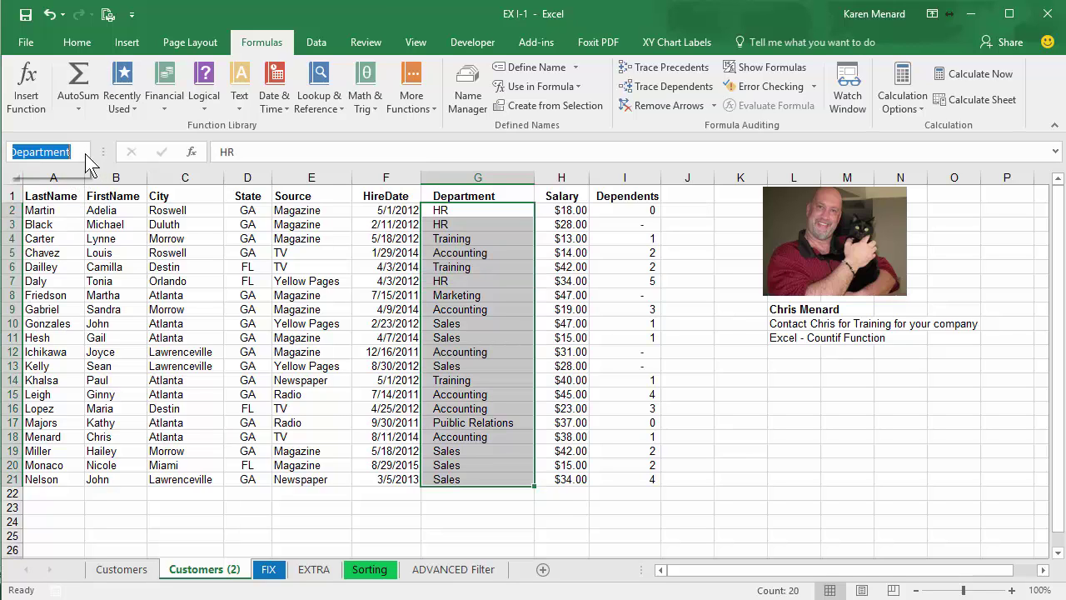
click(85, 153)
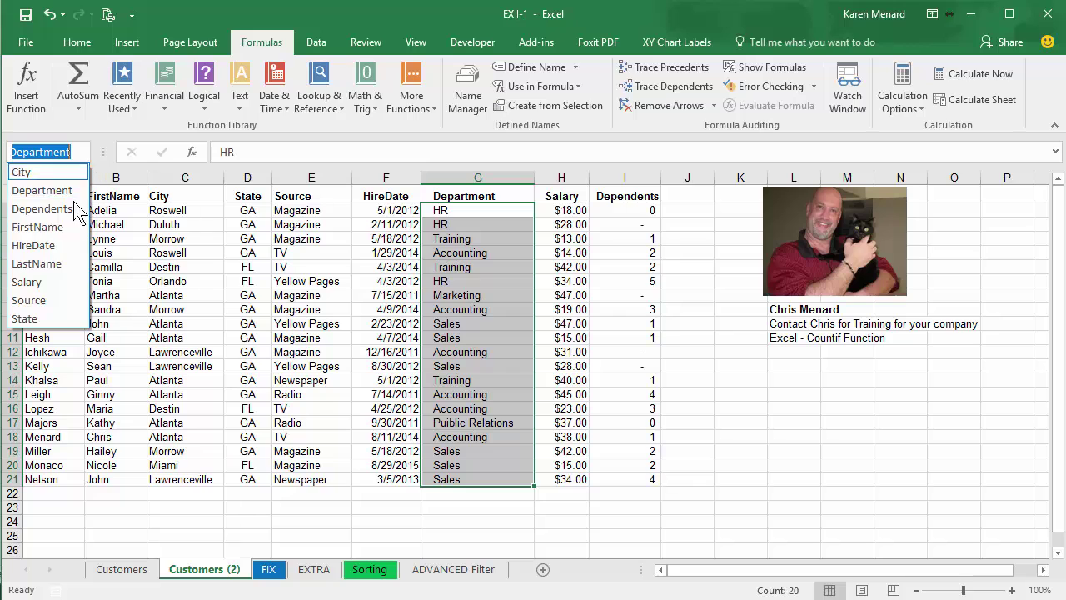
click(46, 319)
click(337, 281)
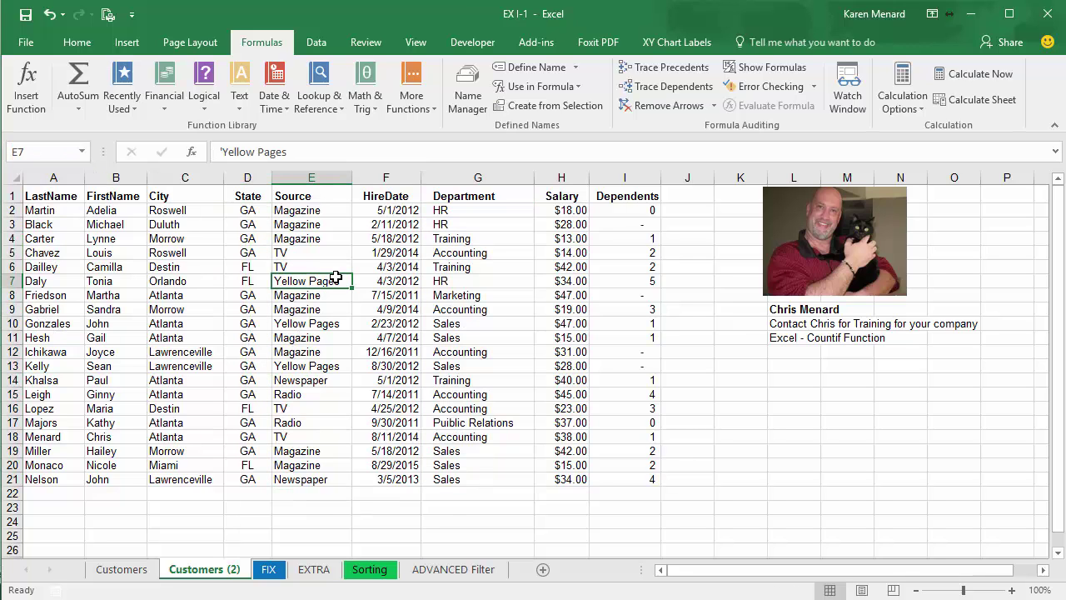
click(469, 516)
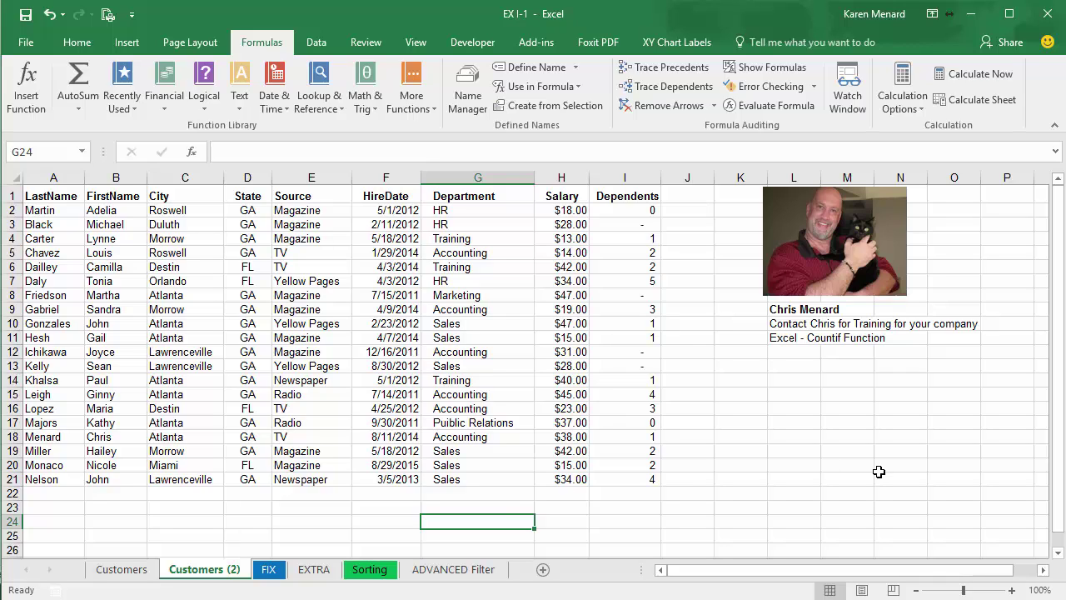
click(77, 43)
Enter =COUNTIF(Department,"training") in G24, font two sizes larger and right-aligned, returning 3
click(219, 77)
click(221, 80)
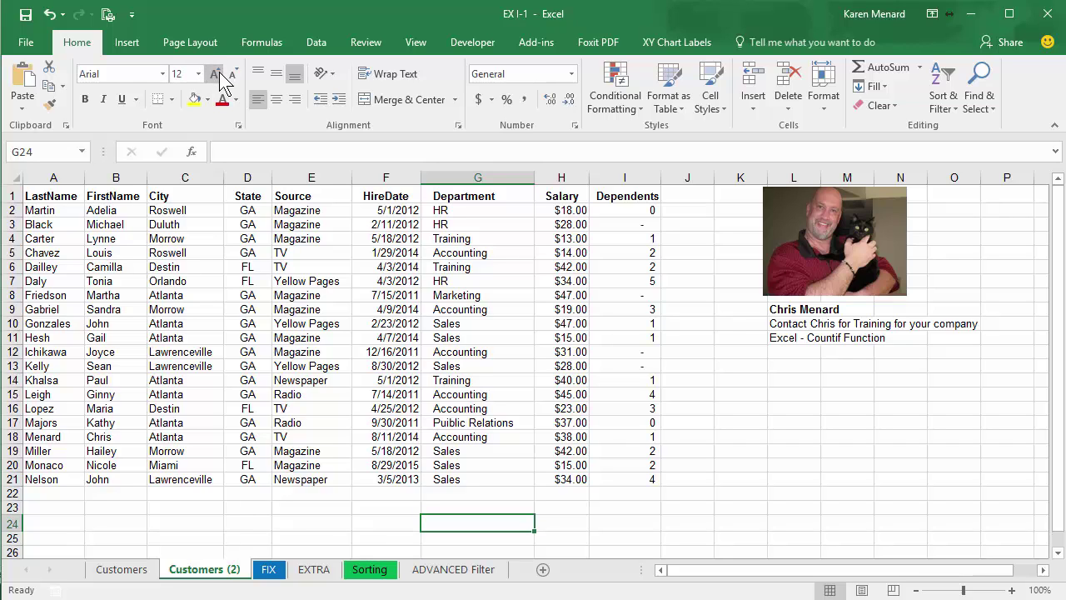
text(=coun)
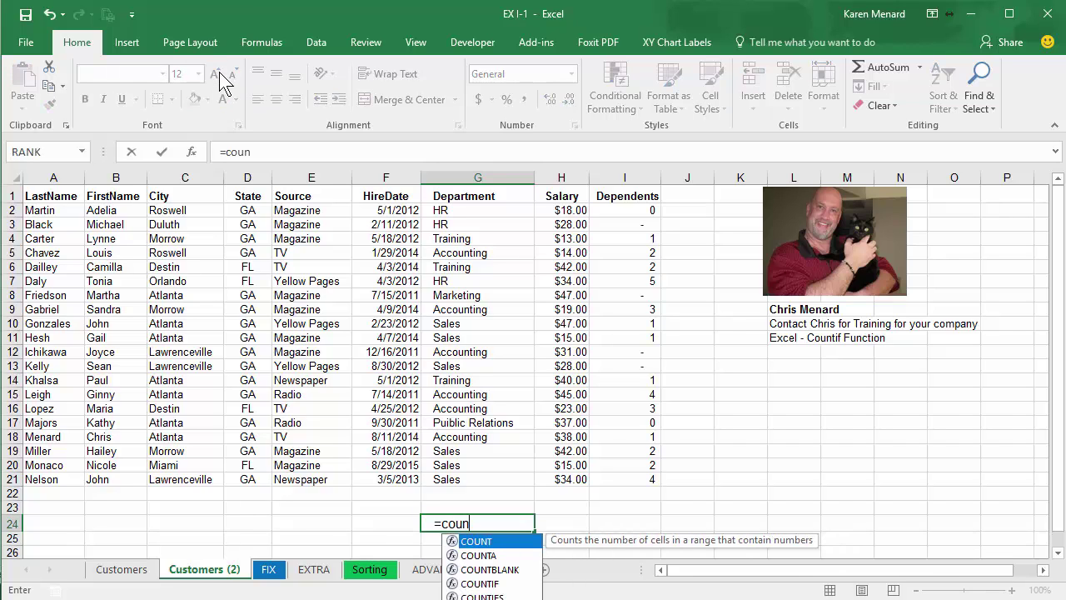
text(if)
key(Tab)
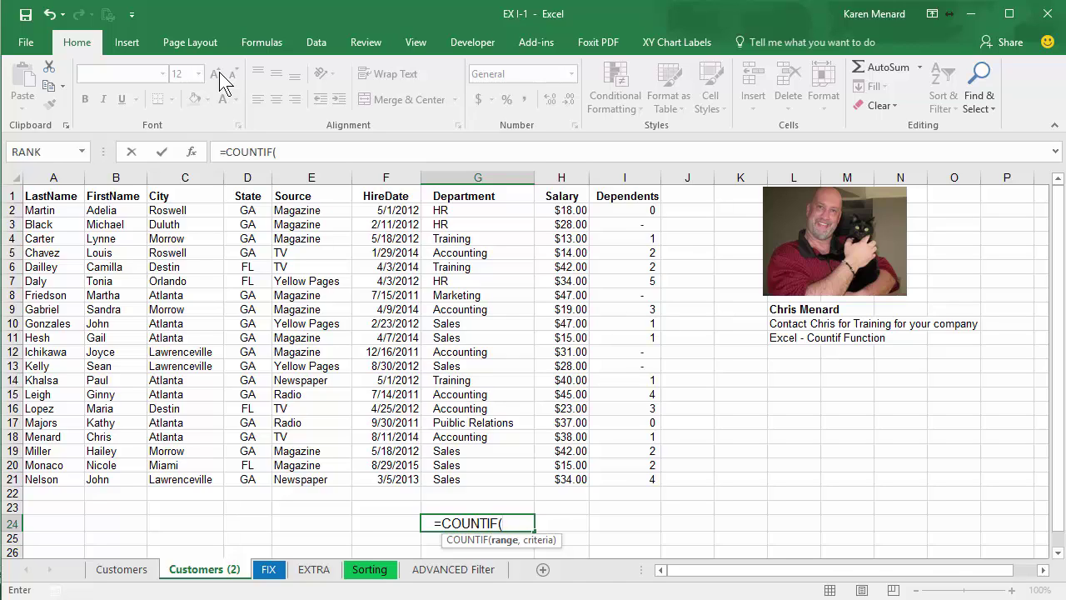
text(dep)
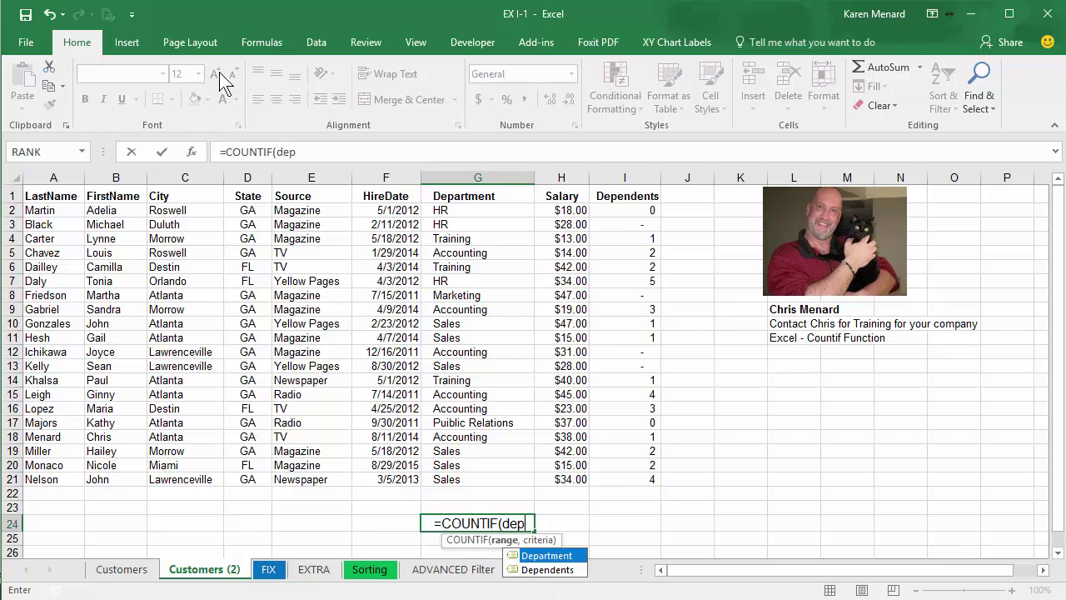
key(Tab)
text(,)
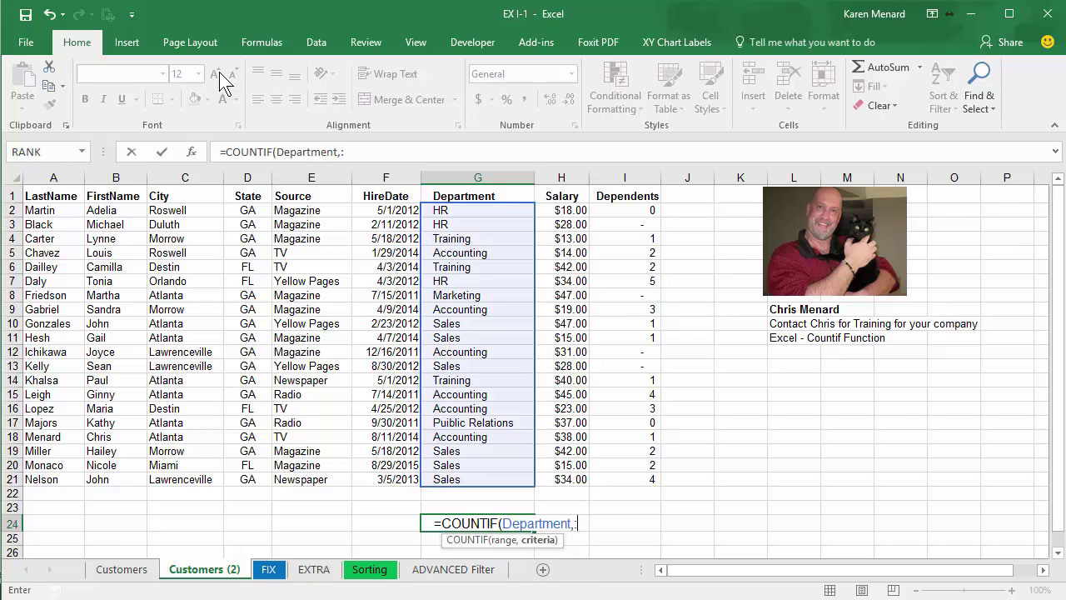
text("training)
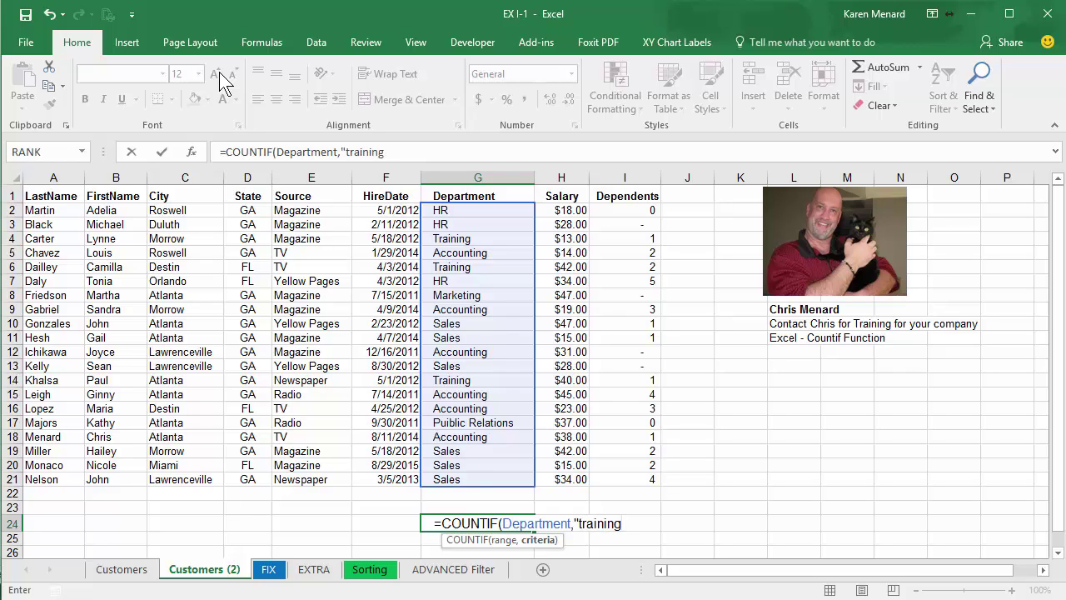
text(")
key(ctrl+Return)
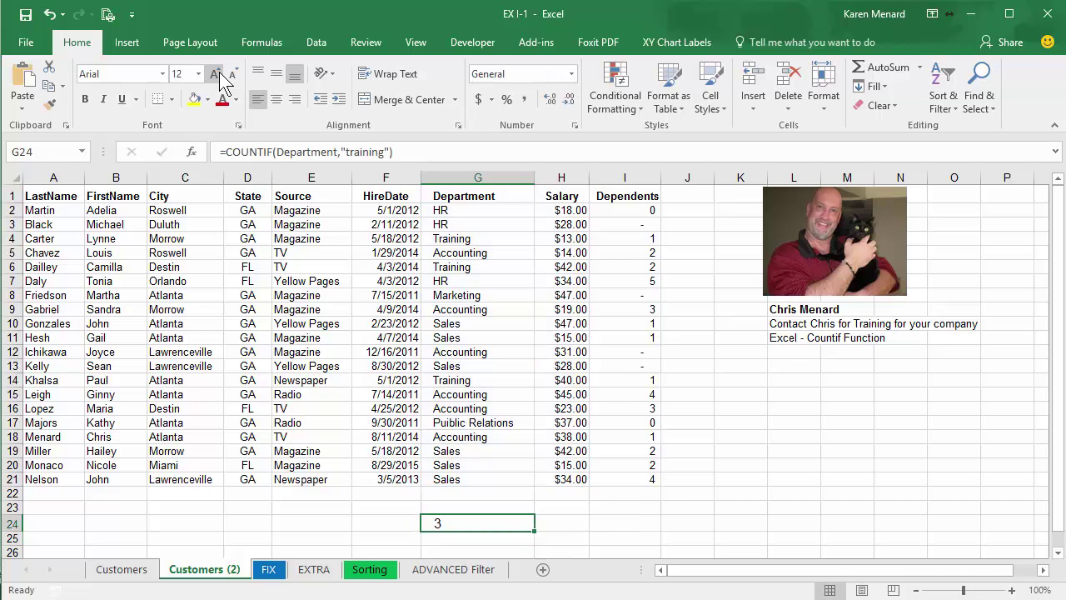
click(295, 99)
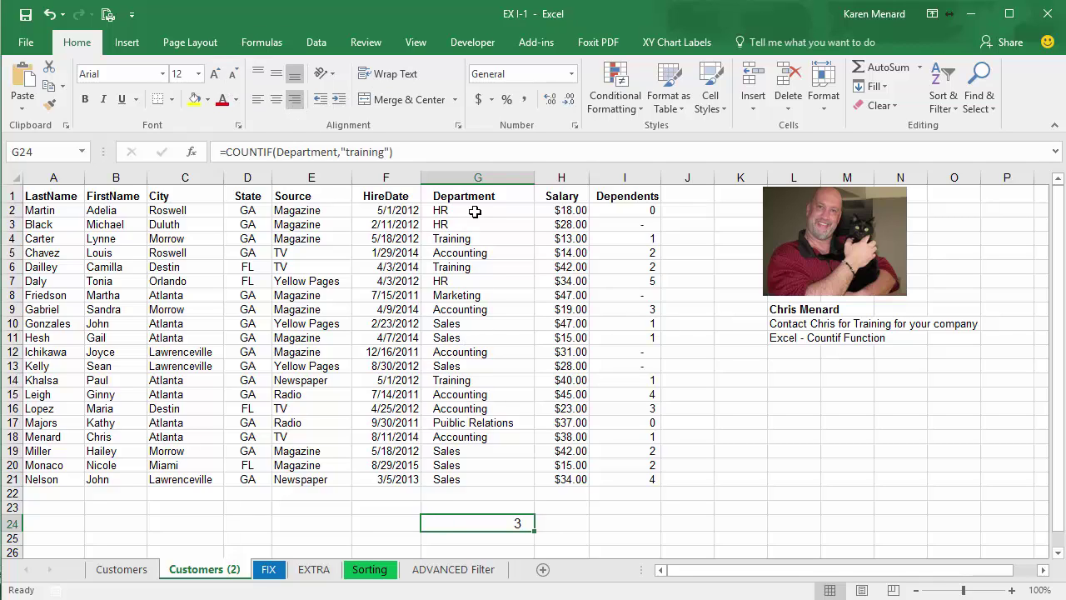
click(506, 538)
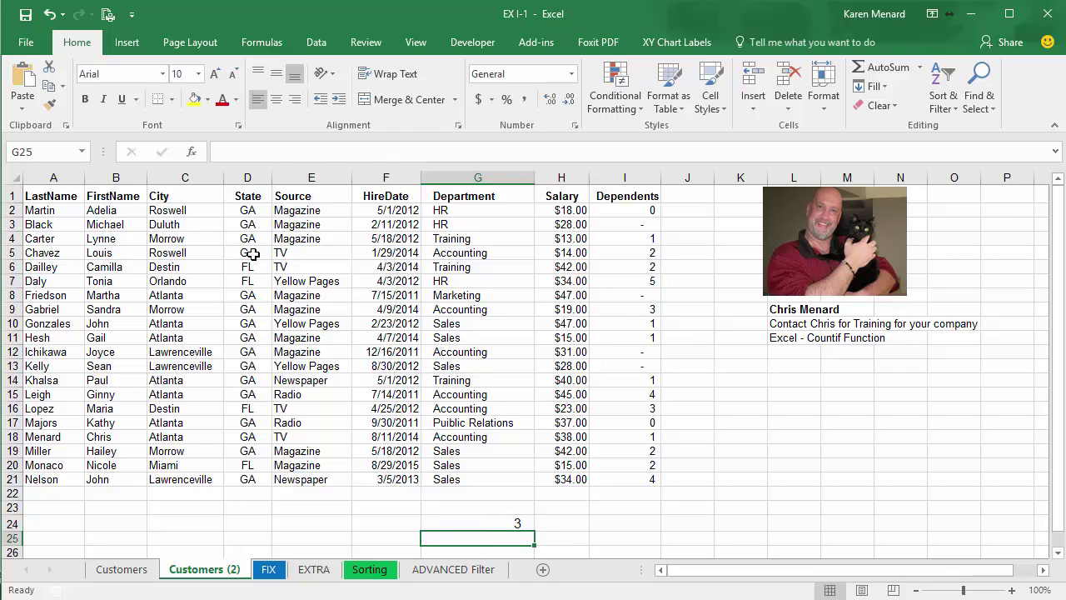
Enter =COUNTIF(State,"FL") in G25, right-aligned, showing 4 Florida employees
text(=)
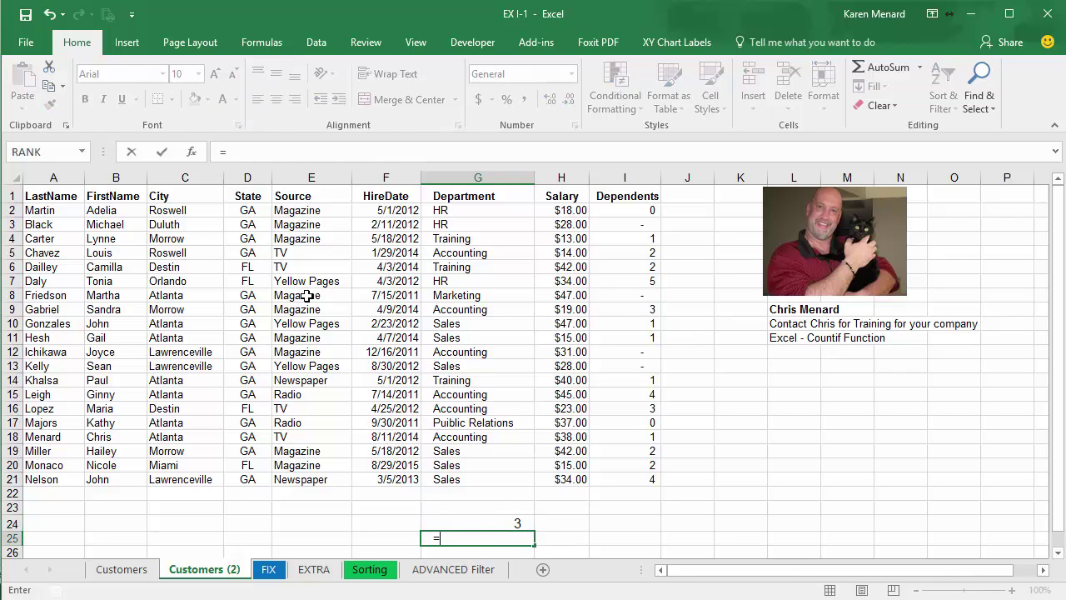
text(countif)
key(Tab)
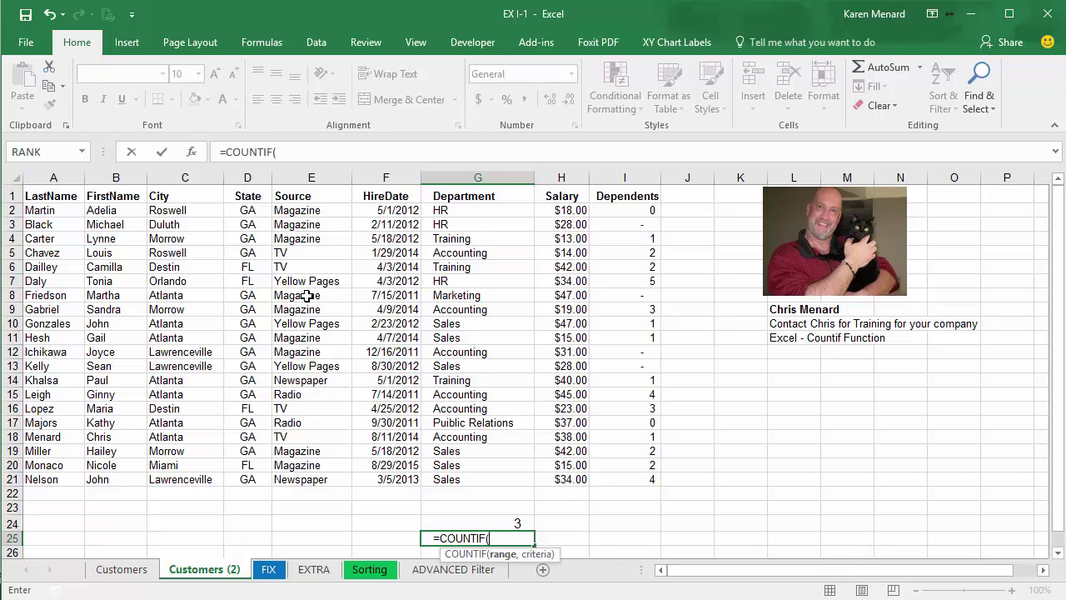
text(state)
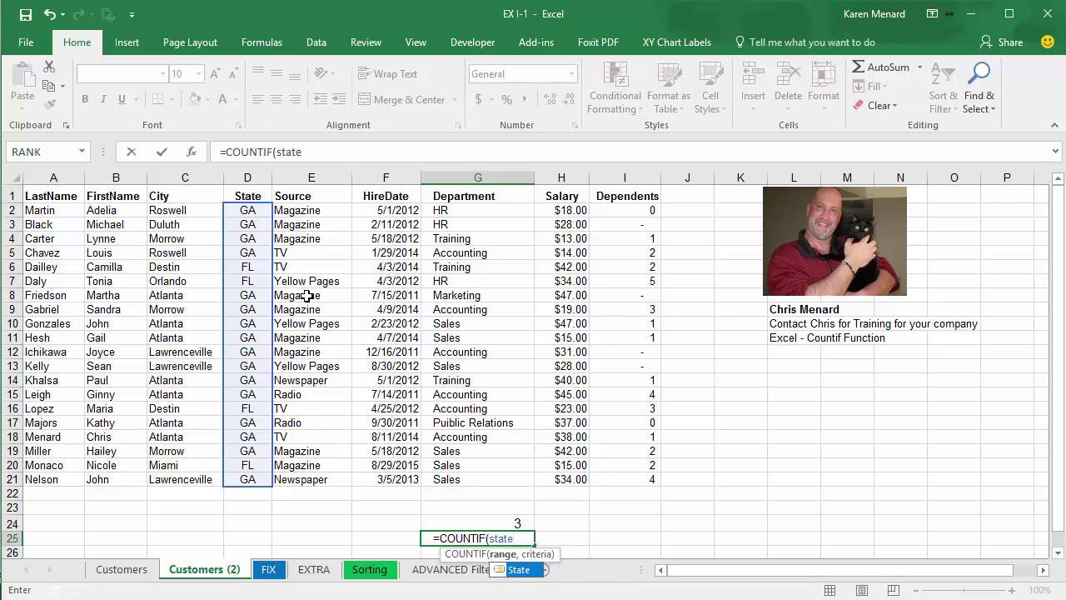
key(Tab)
text(,)
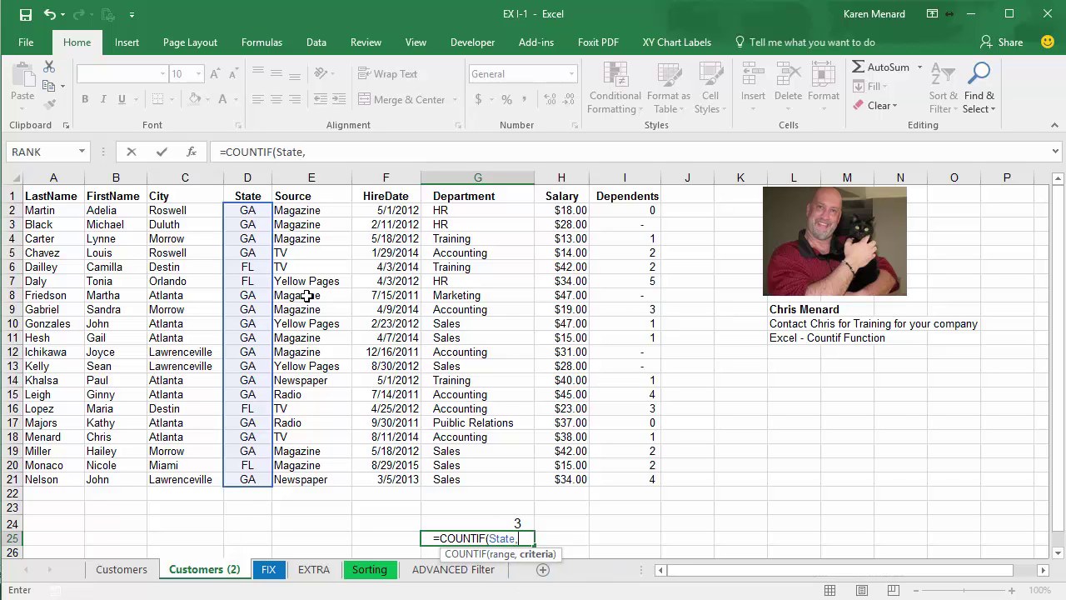
text("FL)
text(")
key(ctrl+Return)
click(296, 101)
scroll(477, 409, up, 1)
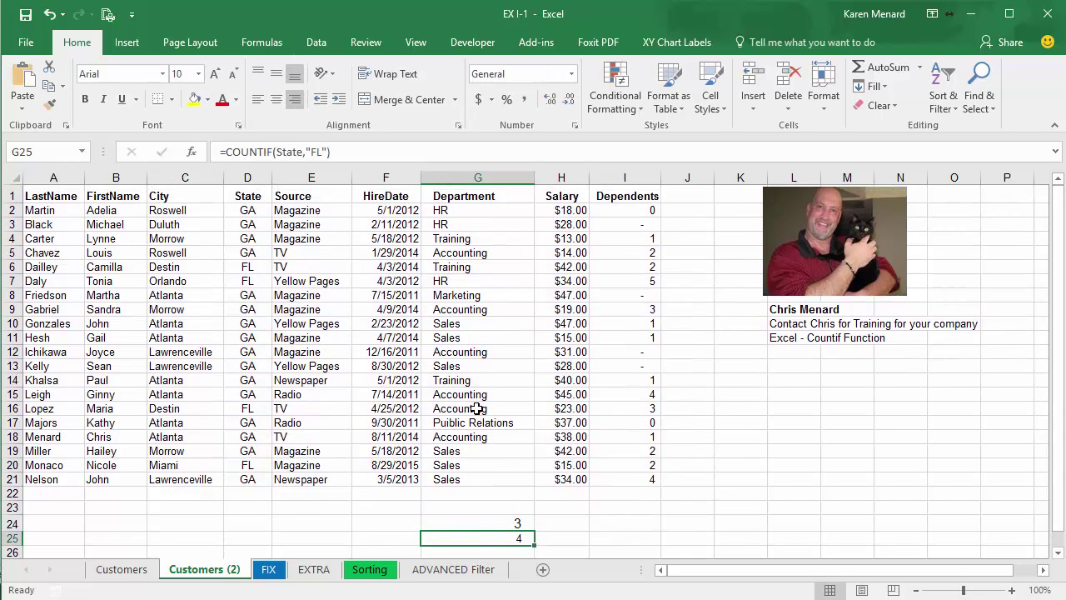
click(268, 211)
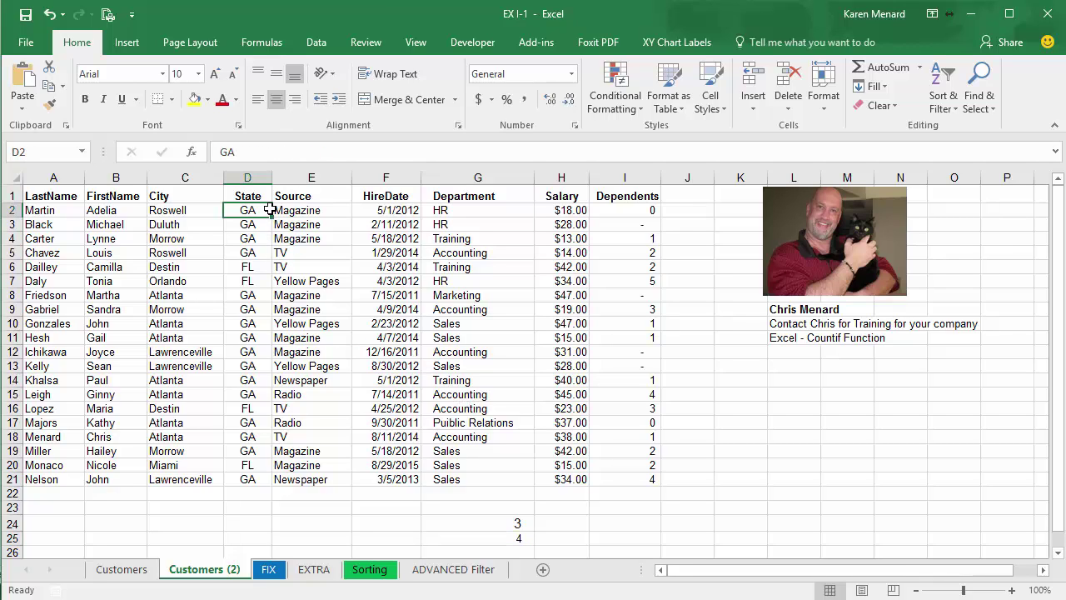
Change the departments in rows 2 and 3 to Training, raising G24's count to 5
key(Right)
key(Right)
key(Right)
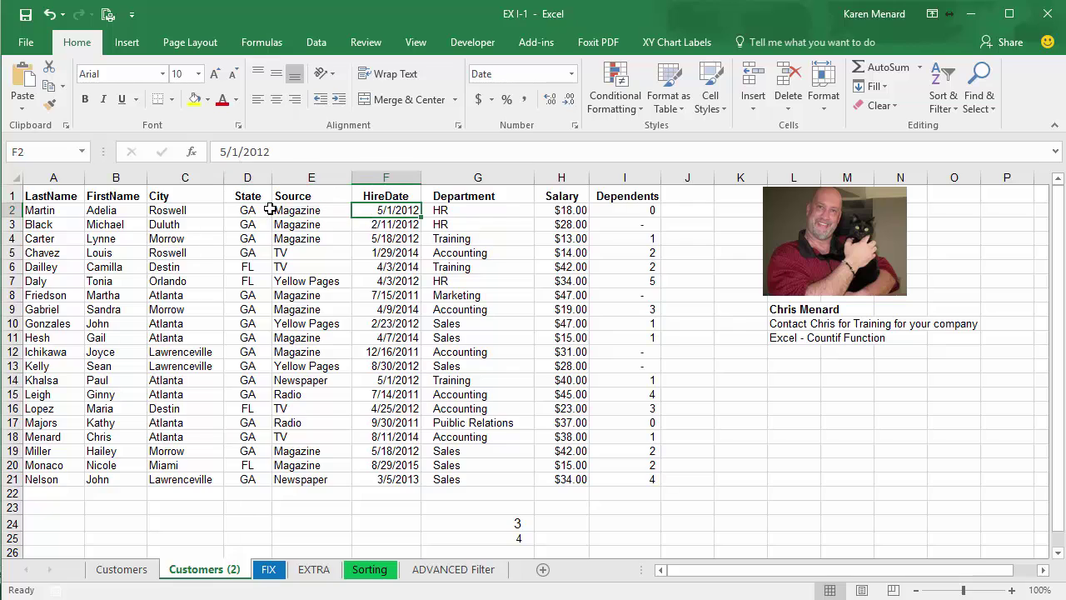
text(Training)
key(Return)
key(Right)
key(Right)
key(Right)
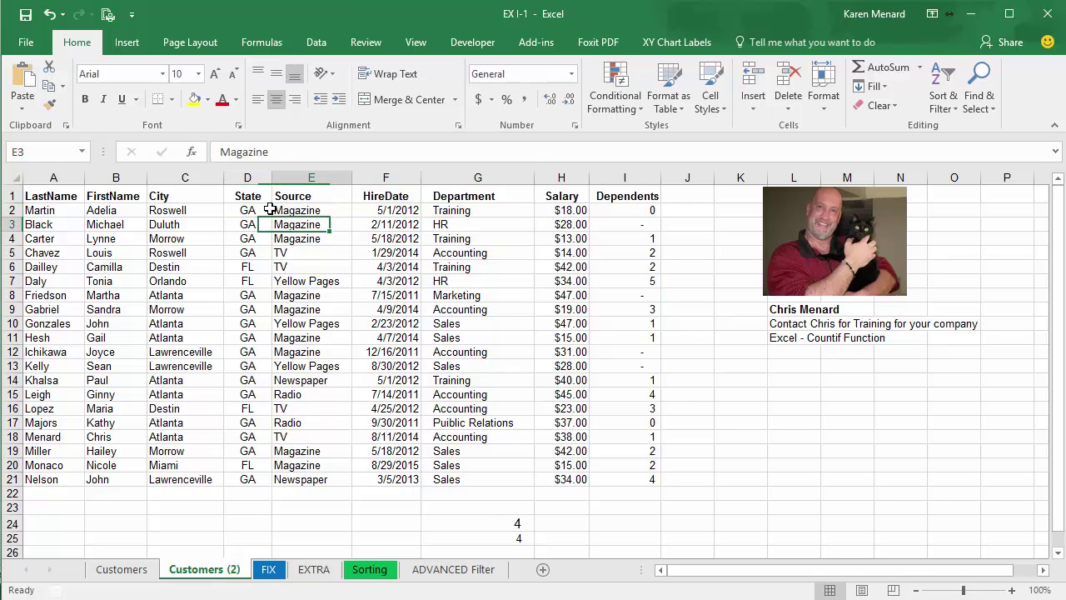
text(Training)
key(Return)
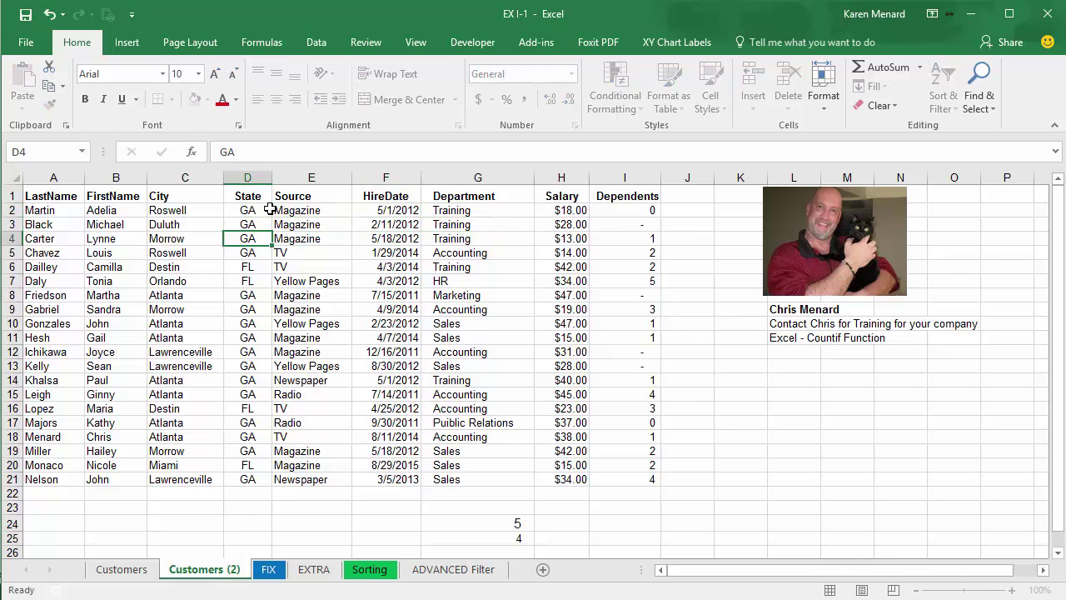
click(500, 523)
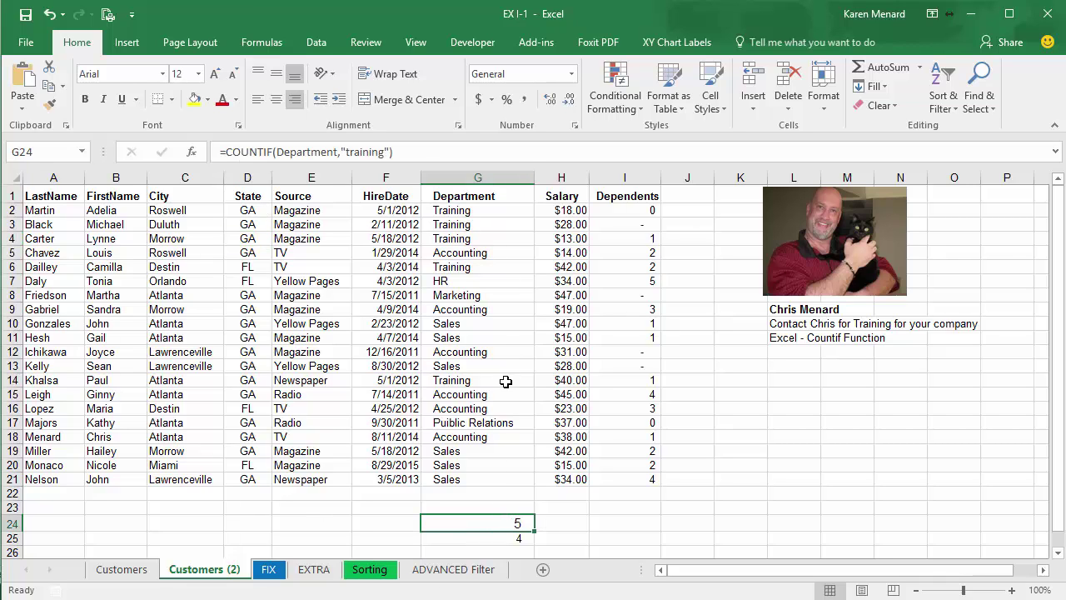
click(316, 526)
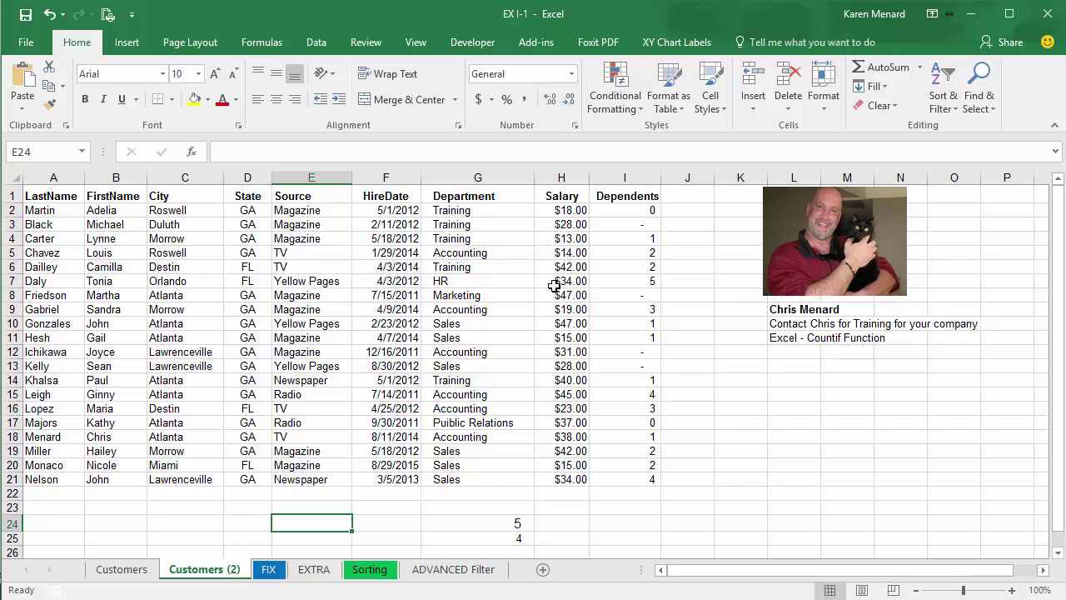
Enter =COUNTIF(H2:H21,">20") in E24, counting 14 salaries above 20
text(=countif)
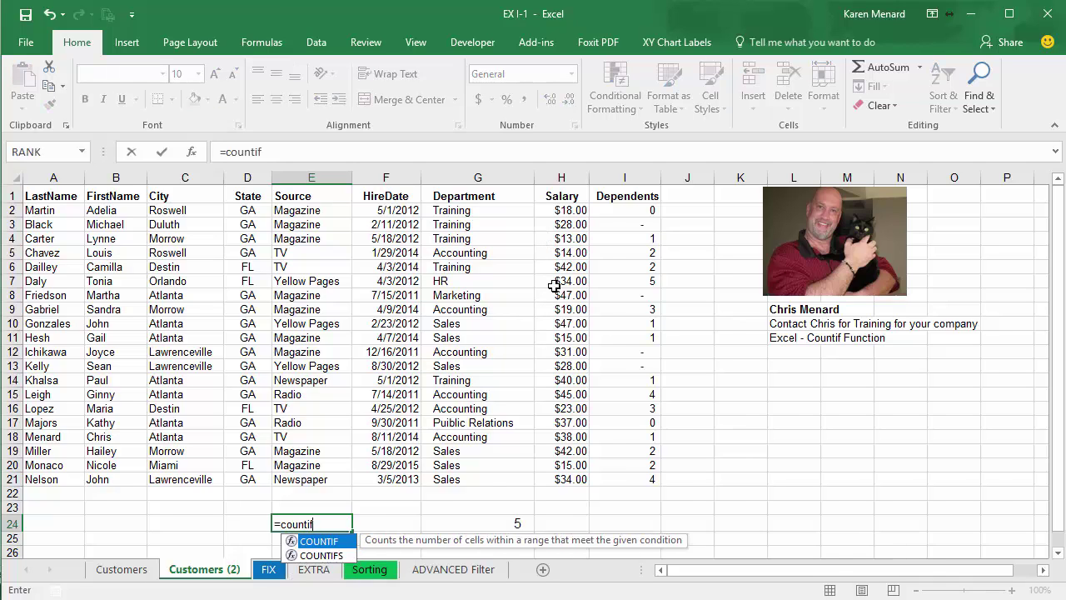
key(Tab)
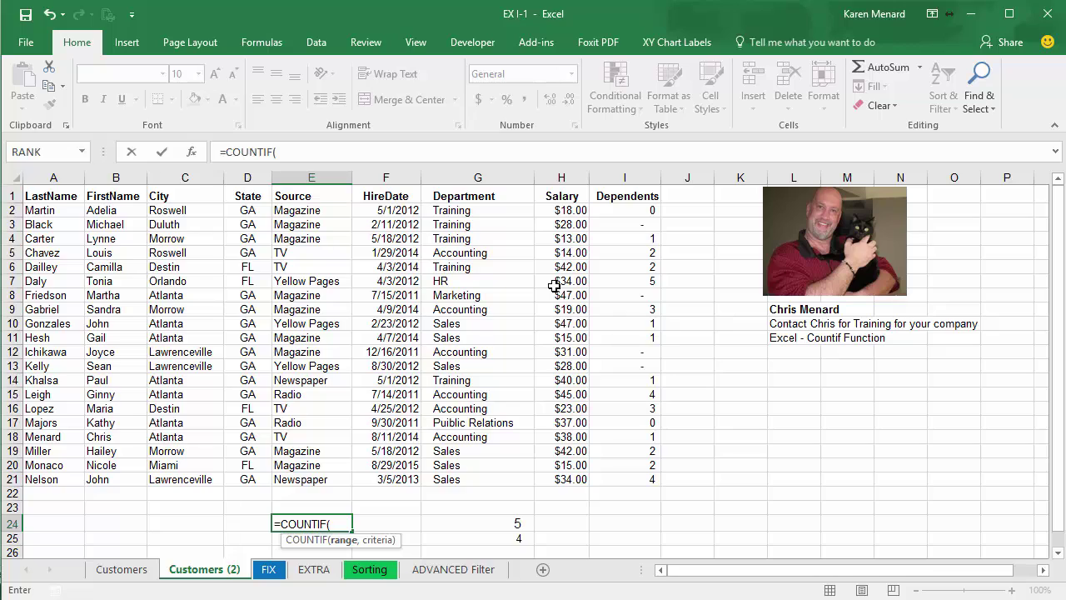
text(h2.h21,)
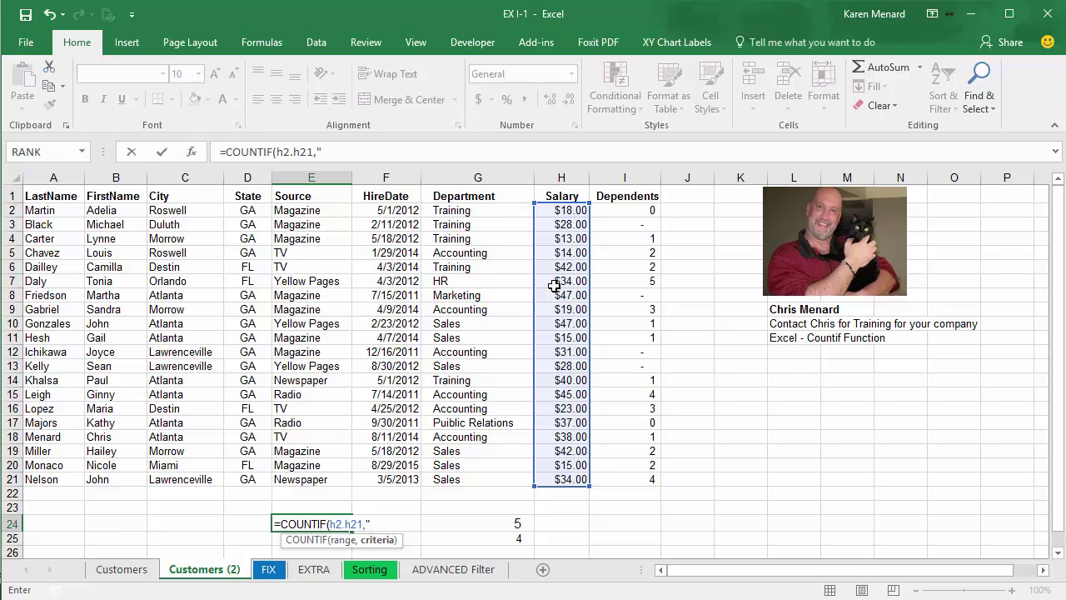
text(">20"))
key(Return)
key(Up)
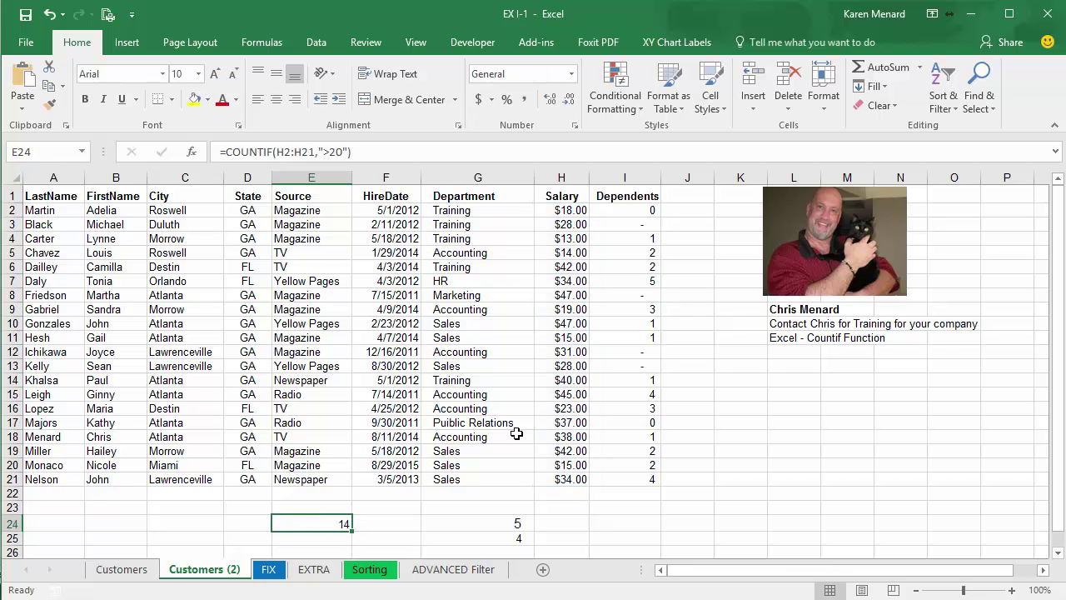
drag(565, 211, 571, 478)
Highlight salaries greater than 14 with Light Red Fill and Dark Red Text
click(609, 106)
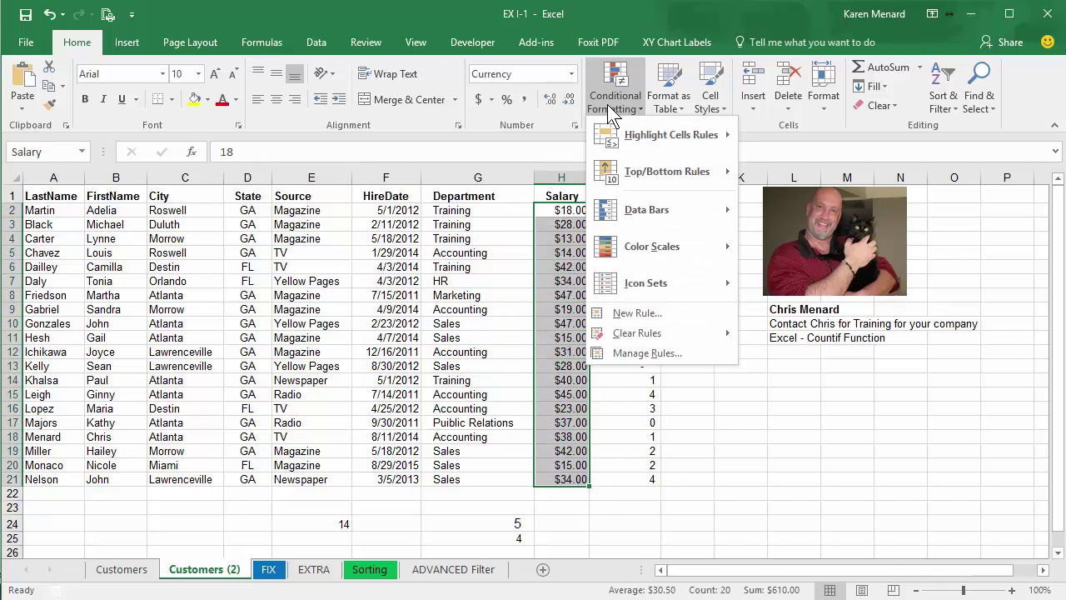
mouse_move(631, 136)
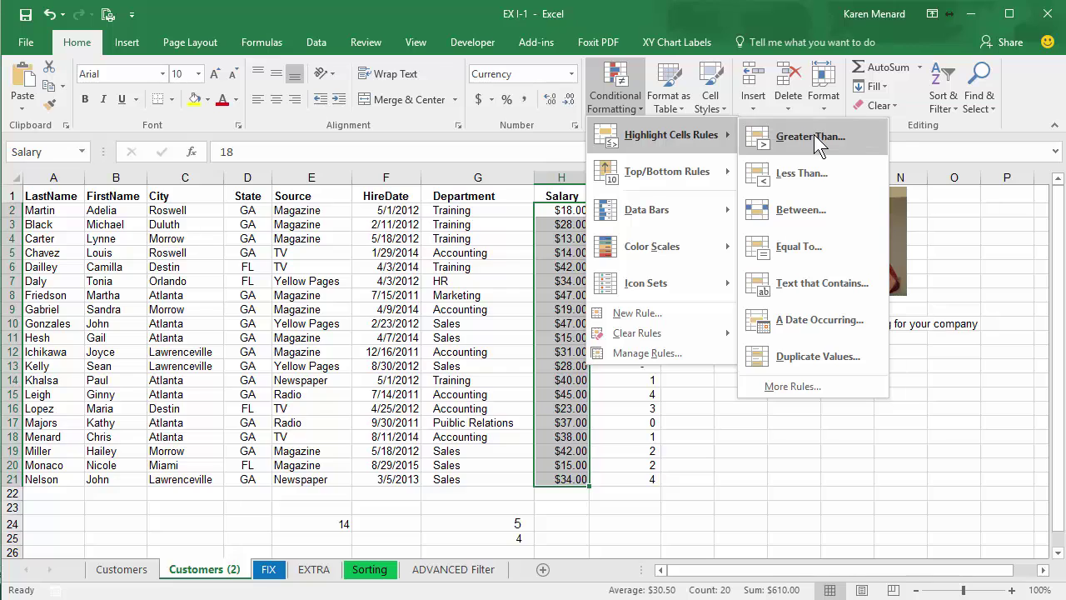
click(814, 135)
text(14)
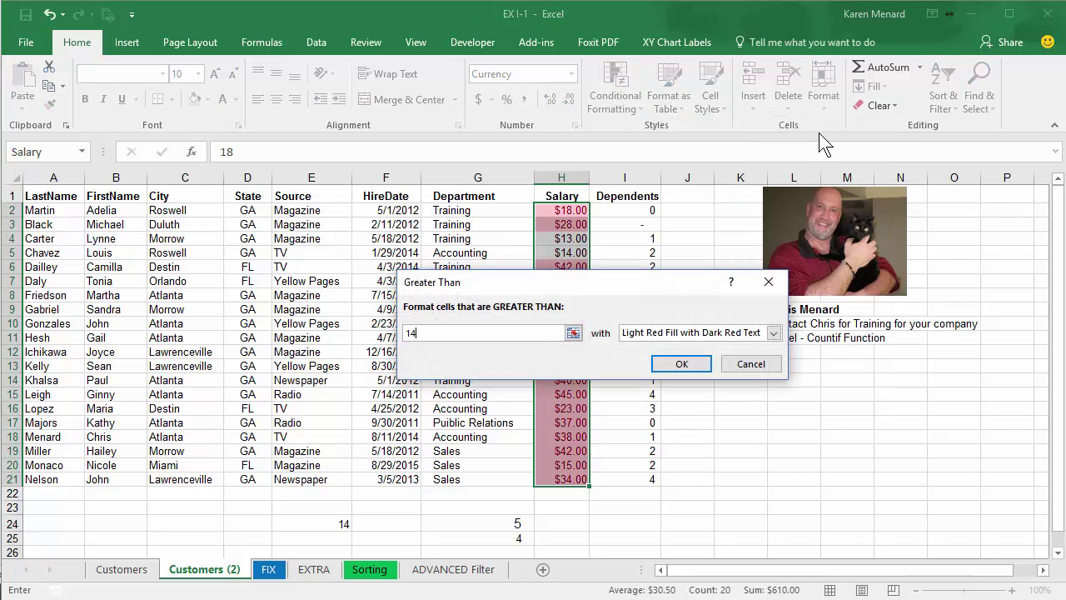
click(692, 369)
click(448, 339)
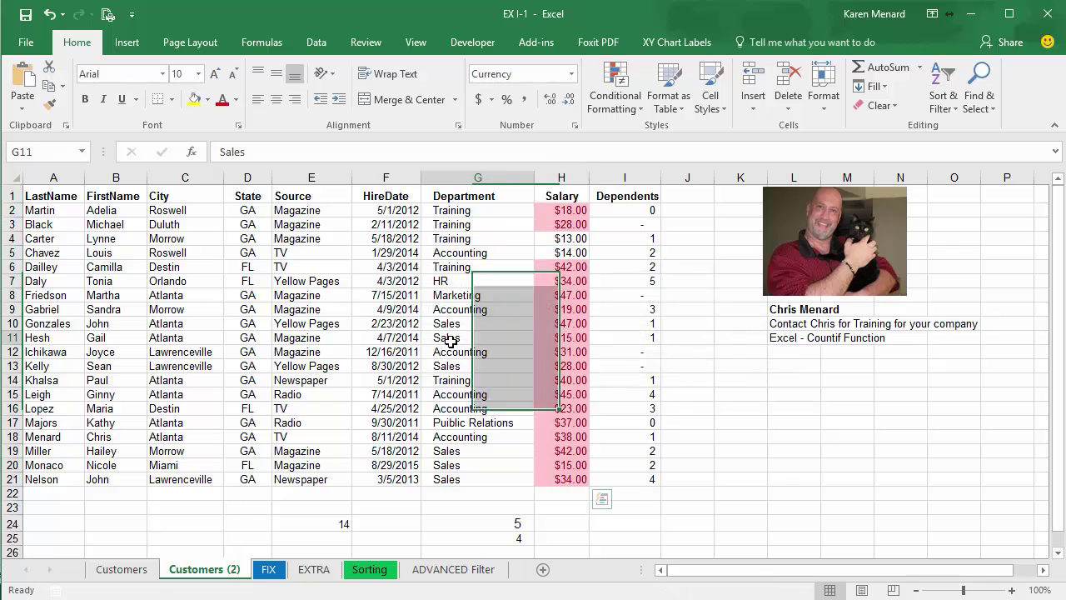
Lower the salaries in H10:H13 to 12, 11, 10 and 9, dropping E24's count to 11
click(554, 326)
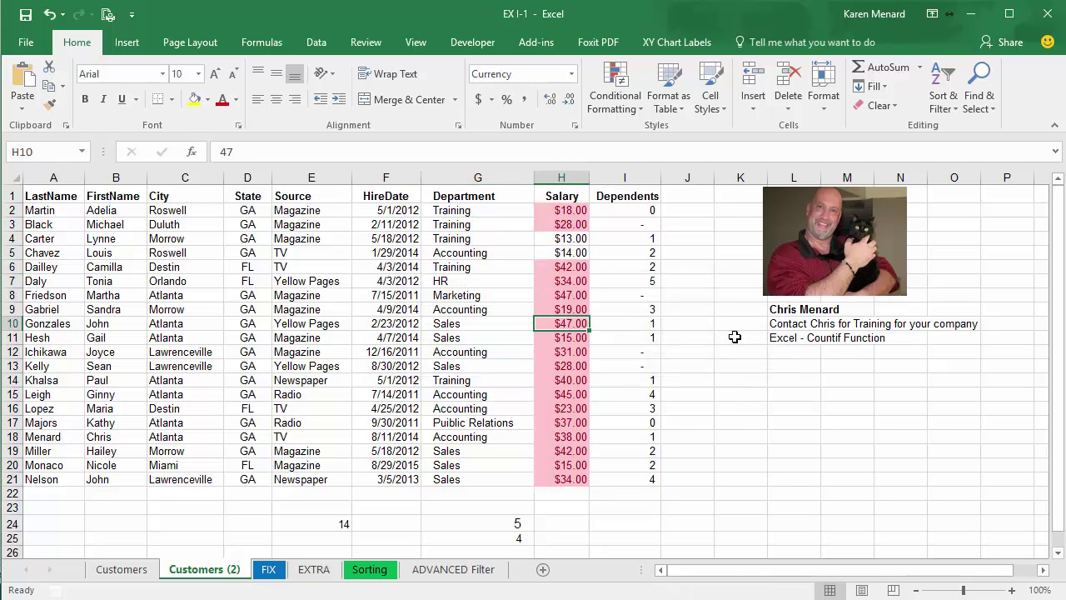
text(12)
key(Return)
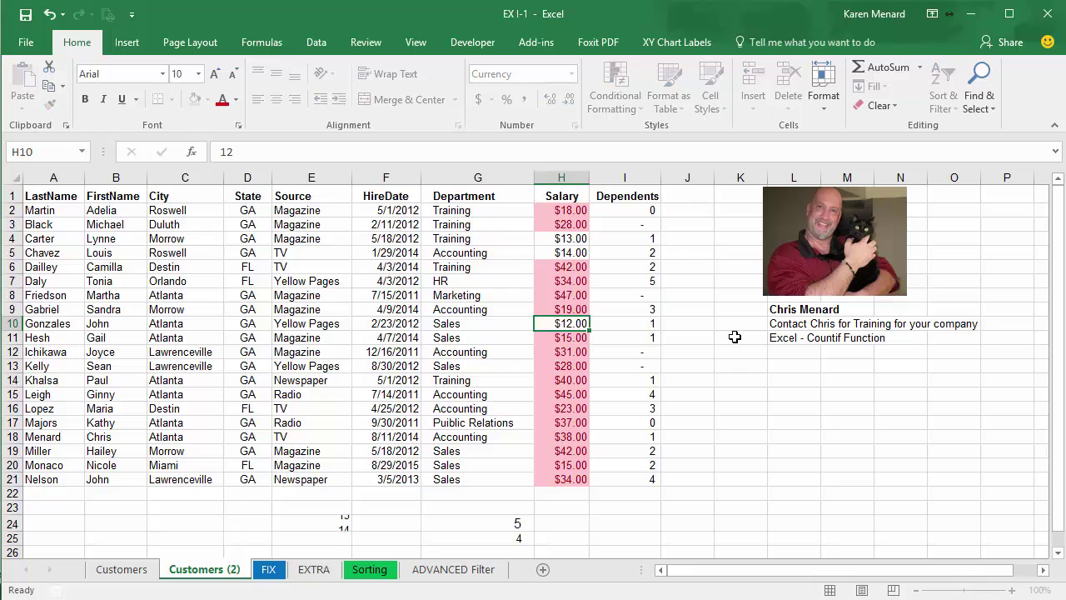
text(11)
key(Return)
text(10)
key(Return)
text(9)
key(Return)
click(342, 523)
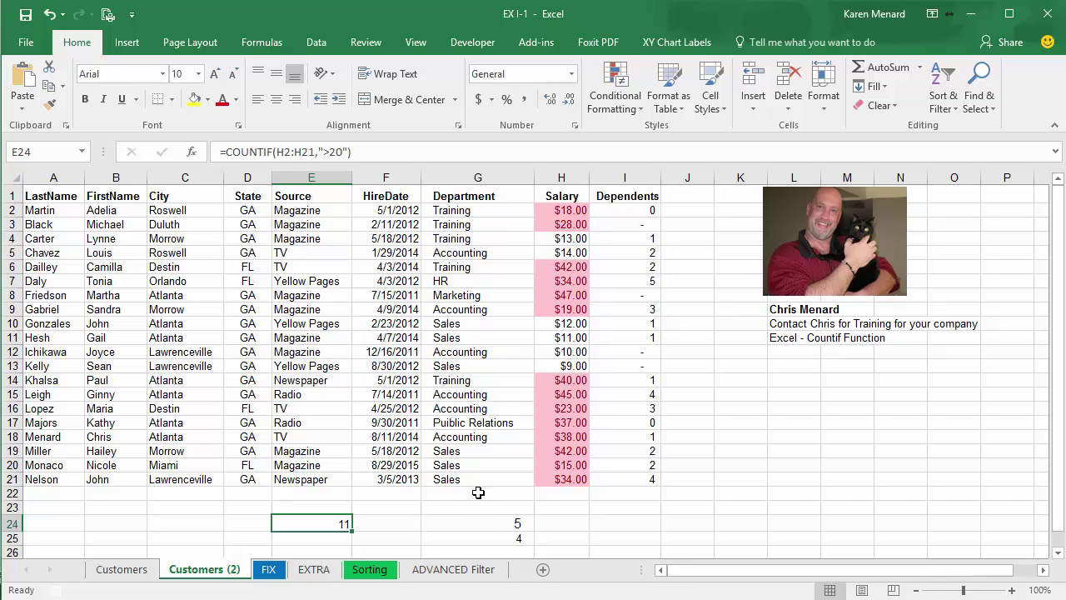
click(488, 529)
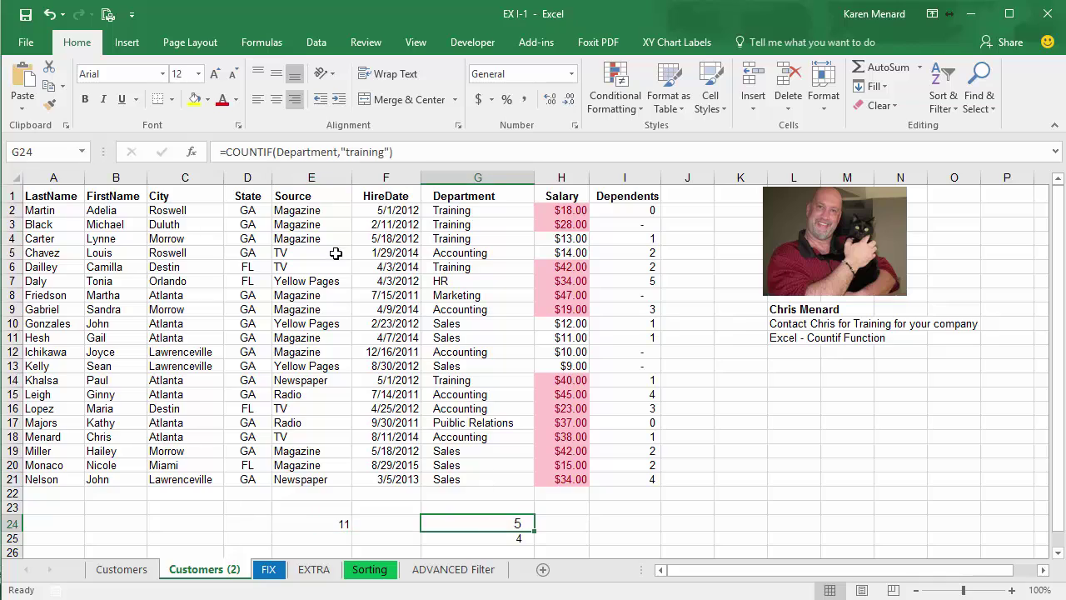
Change G24's criterion from "training" to the wildcard "trai*", still counting 5
click(383, 151)
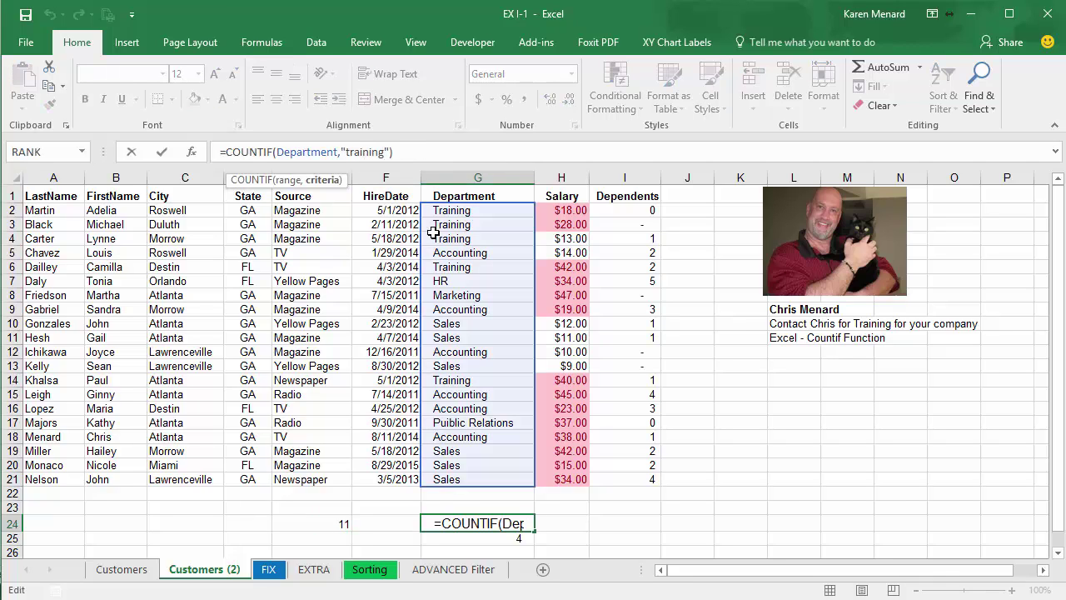
key(BackSpace)
key(BackSpace)
key(BackSpace)
key(BackSpace)
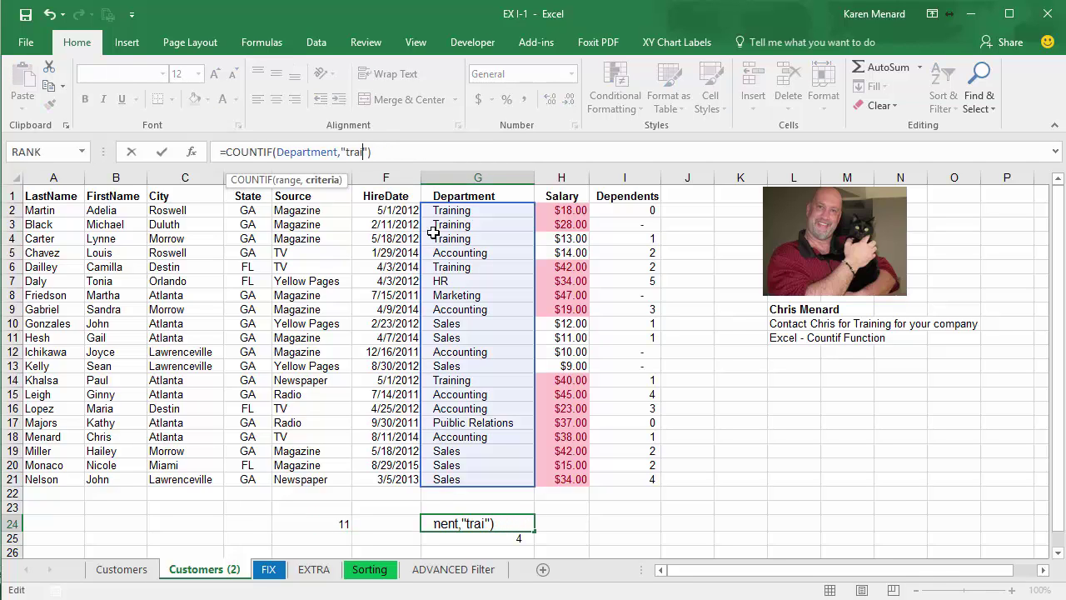
text(*)
key(Return)
key(Up)
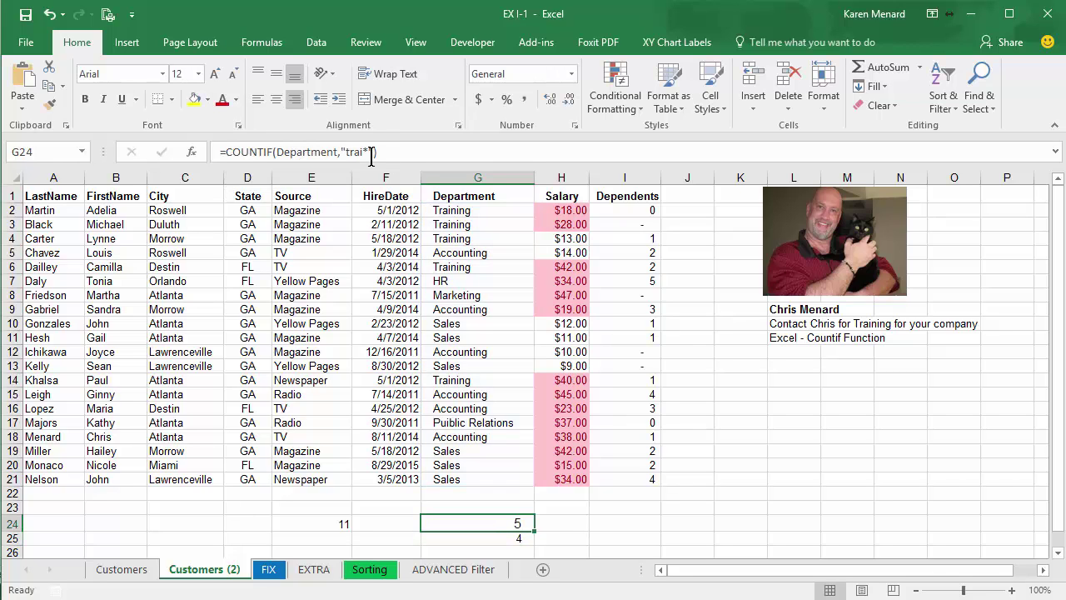
click(329, 526)
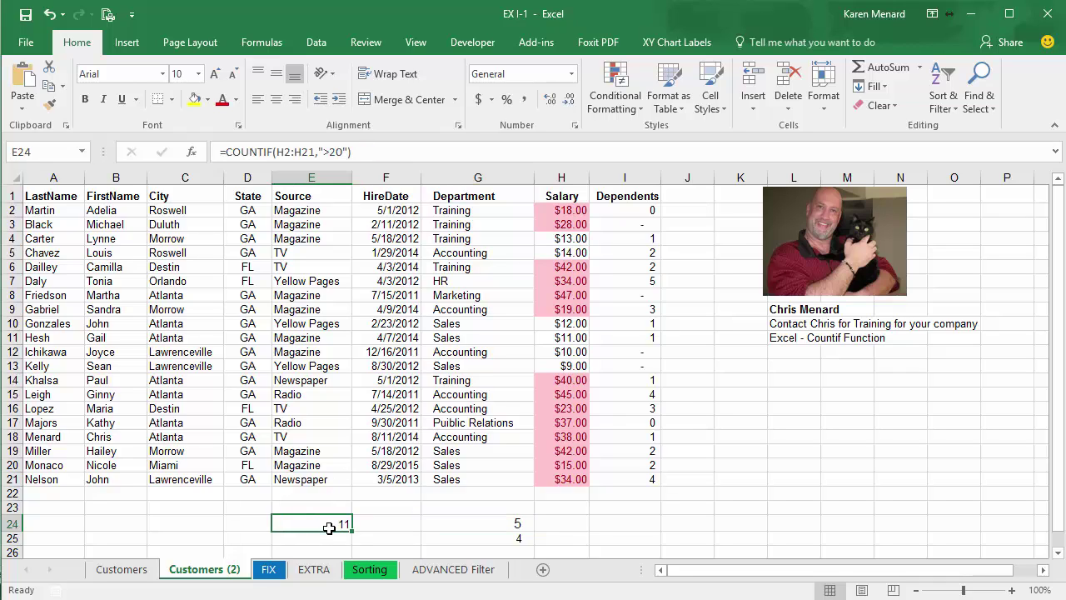
click(482, 536)
click(488, 524)
click(489, 538)
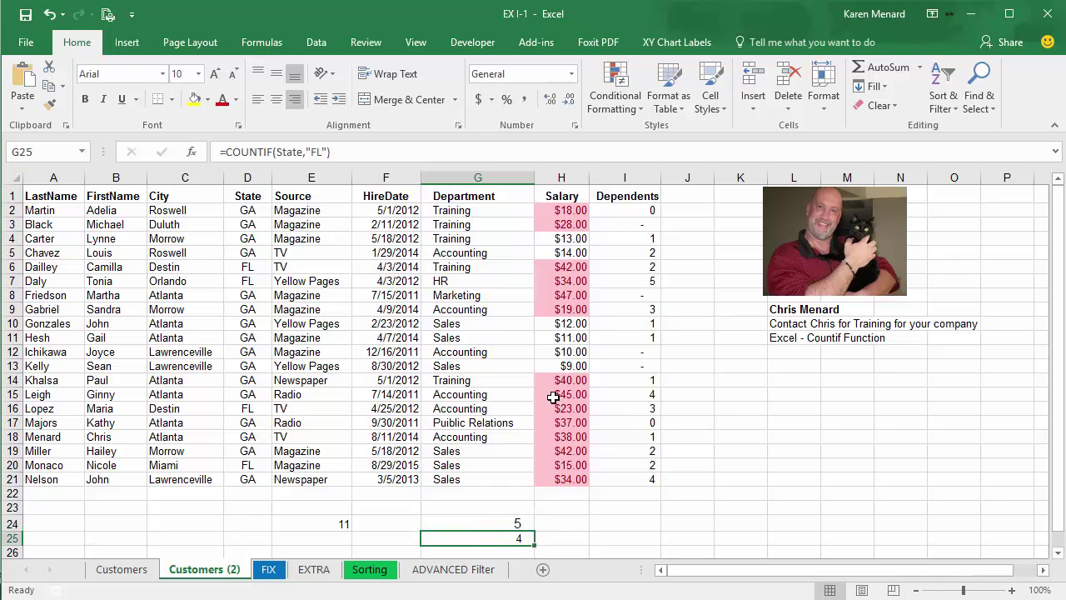
click(415, 280)
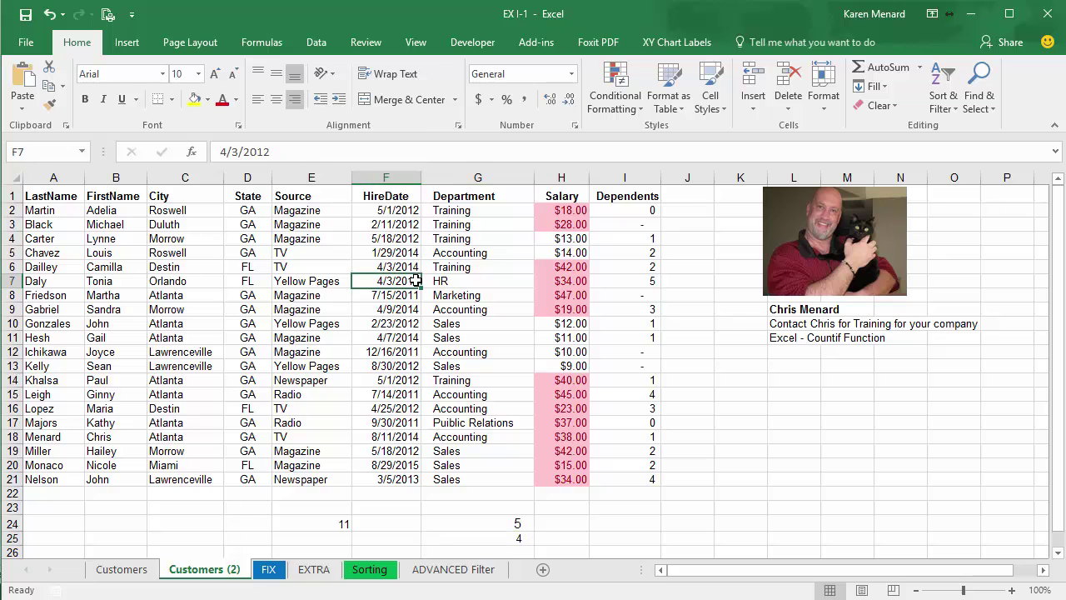
click(82, 152)
click(62, 303)
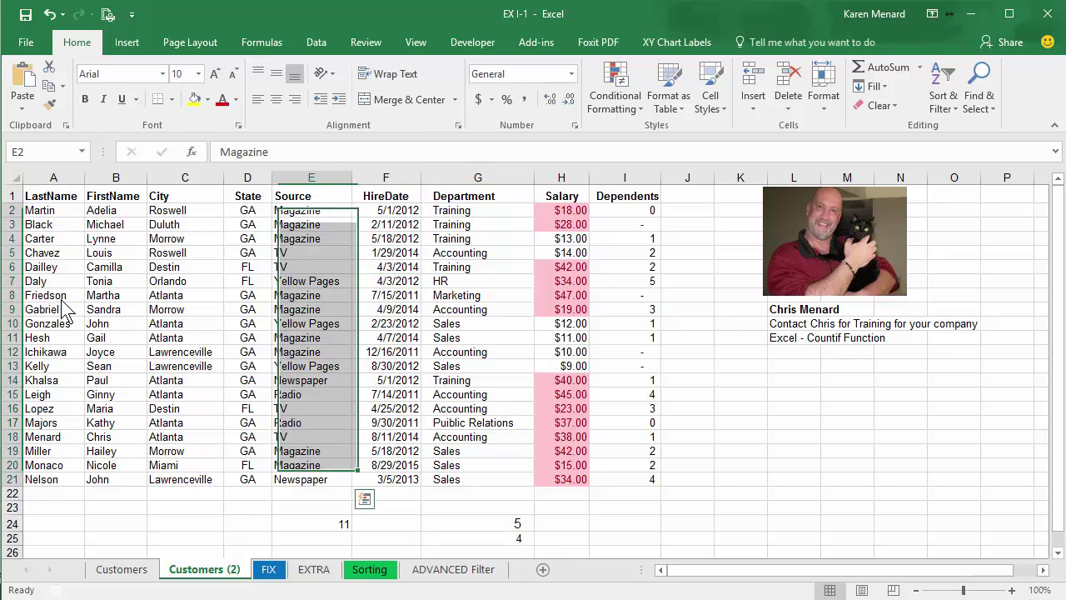
click(472, 322)
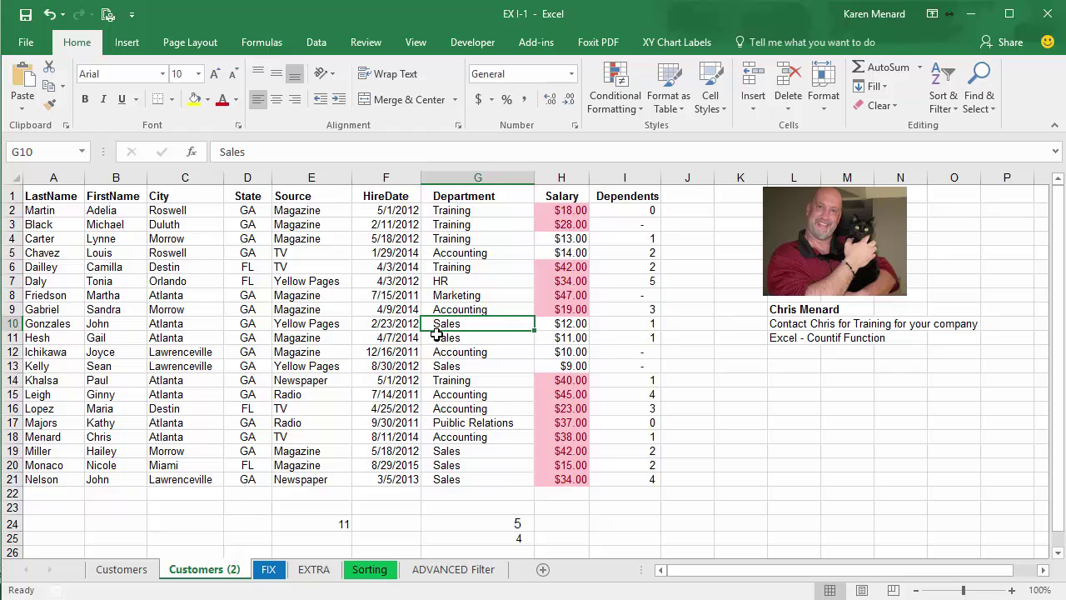